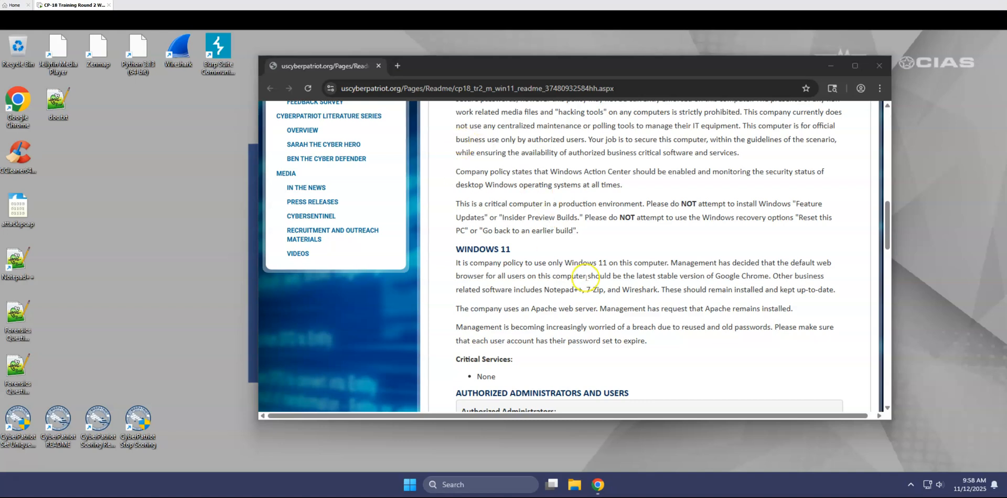
Open the answer key linked at the end of the README and read through its solutions up to the Notepad++ and Chrome updates.
scroll(586, 278, "down", 4)
scroll(586, 278, "down", 20)
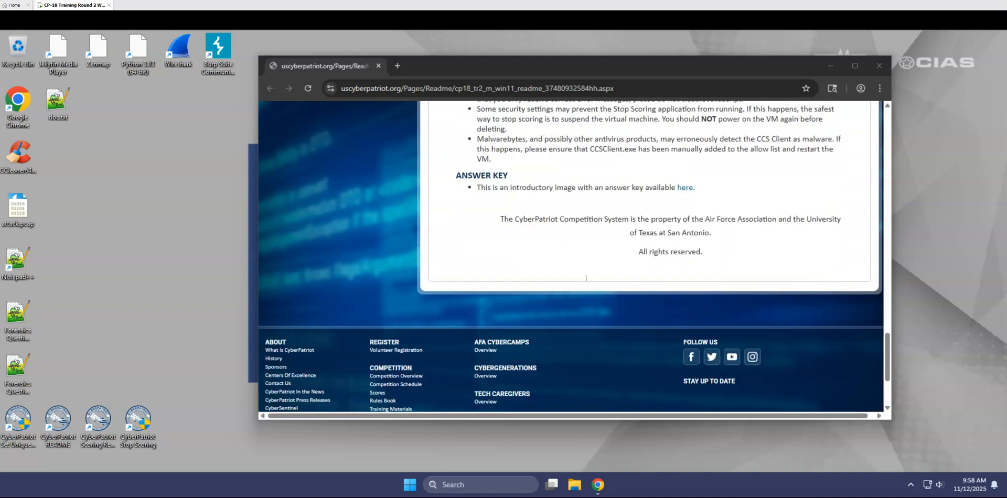
left_click(685, 188)
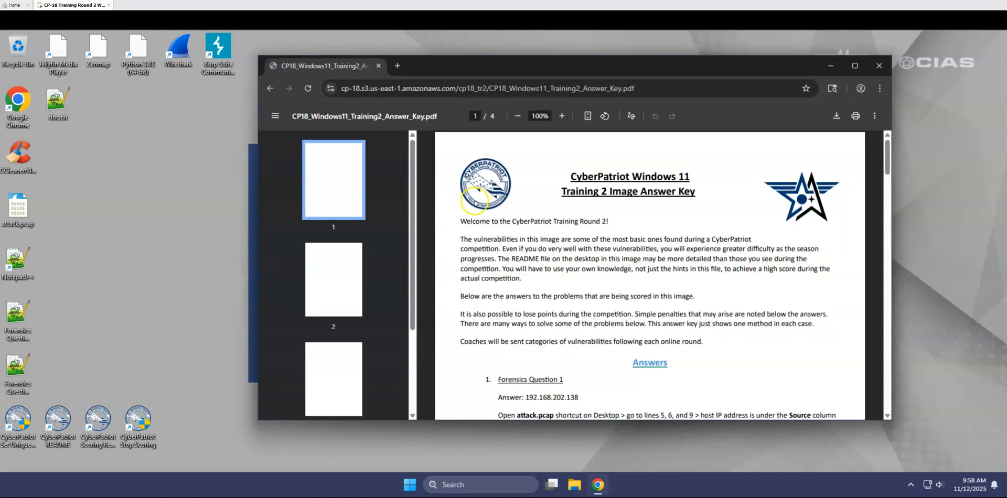
scroll(550, 195, "down", 15)
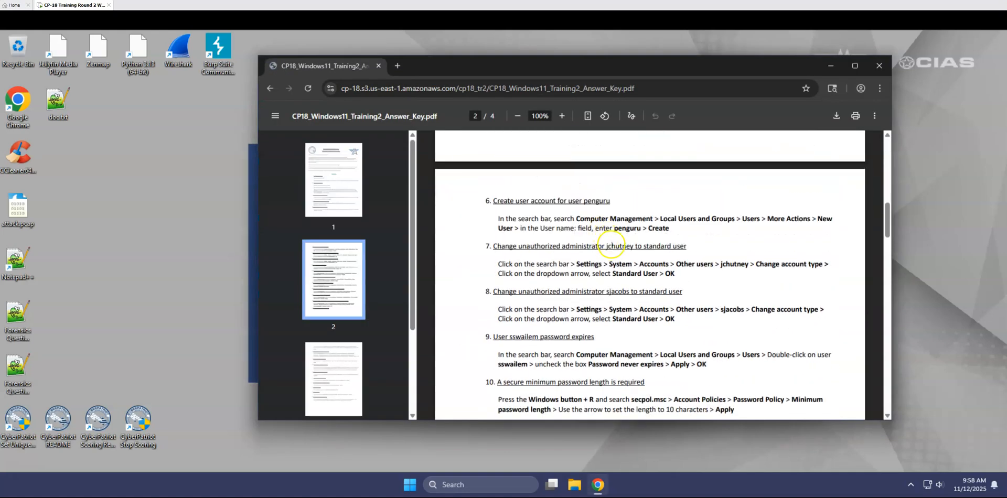
scroll(611, 252, "down", 6)
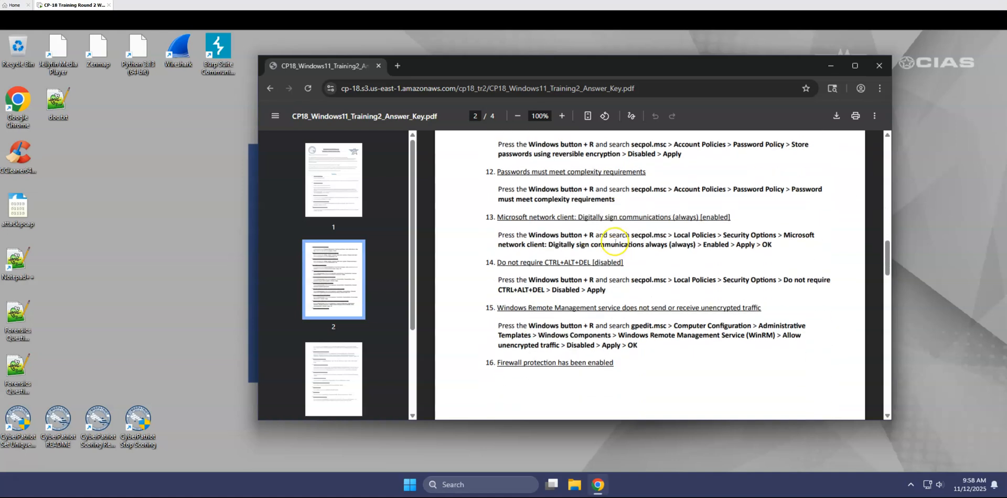
scroll(624, 236, "down", 2)
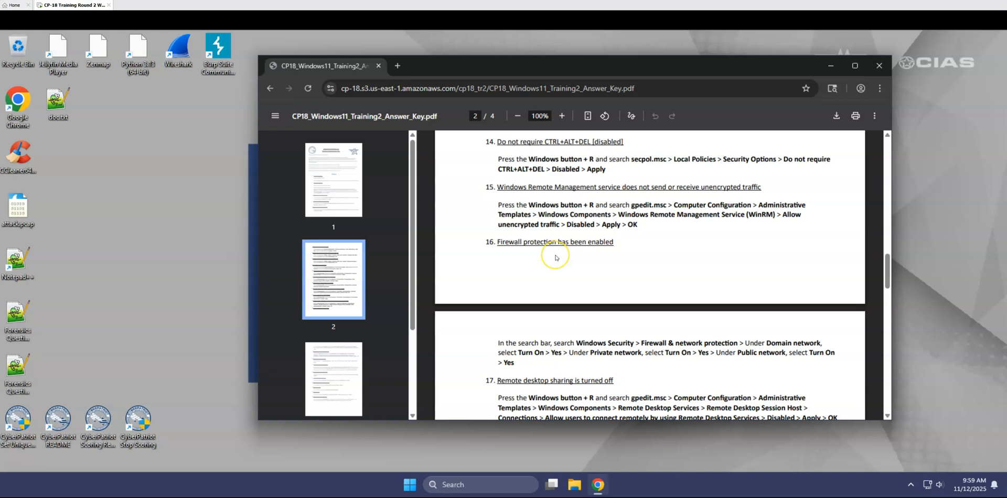
scroll(555, 257, "down", 2)
scroll(556, 257, "down", 1)
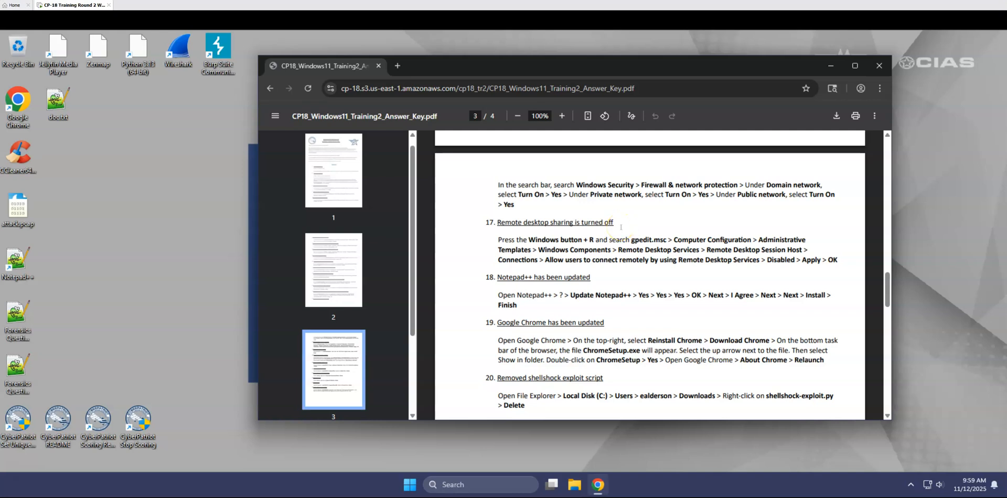
Open the CyberPatriot Scoring Report and review the list of scored security issues.
left_click(101, 428)
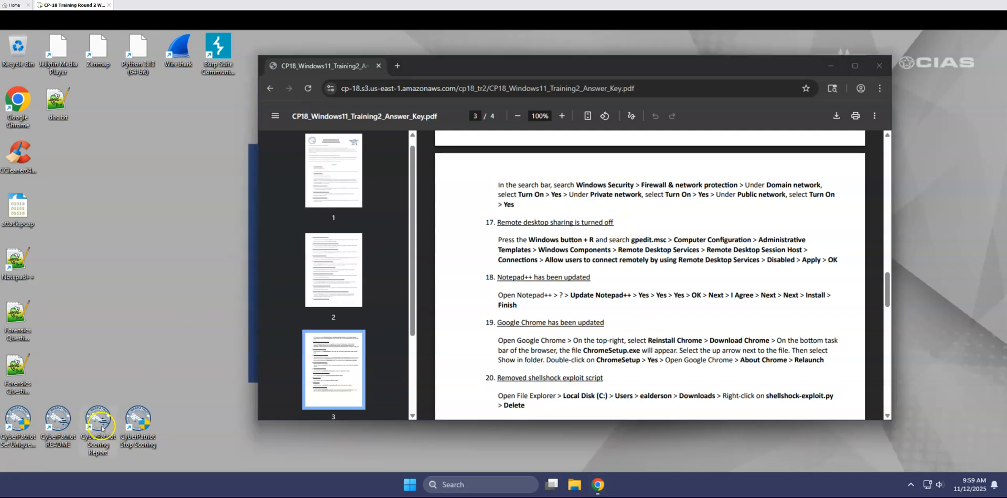
double_click(101, 428)
scroll(543, 324, "down", 4)
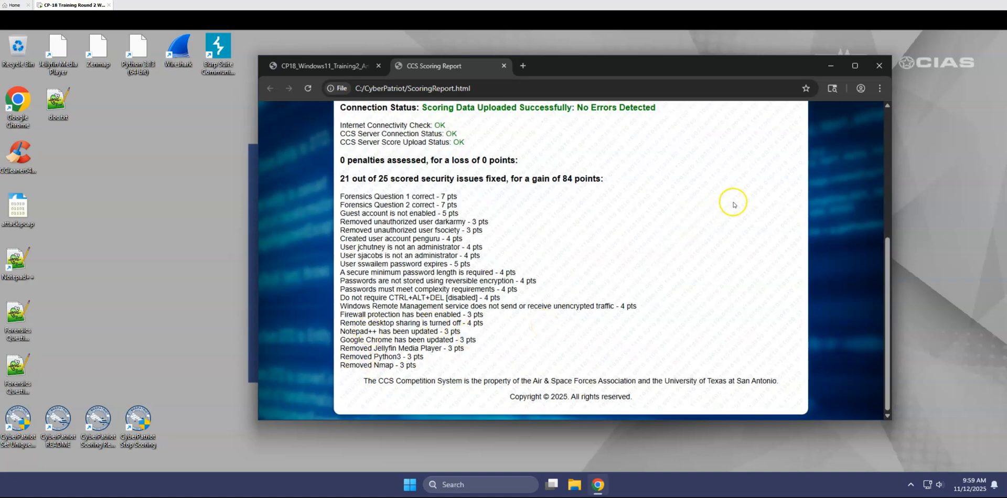
scroll(688, 246, "up", 1)
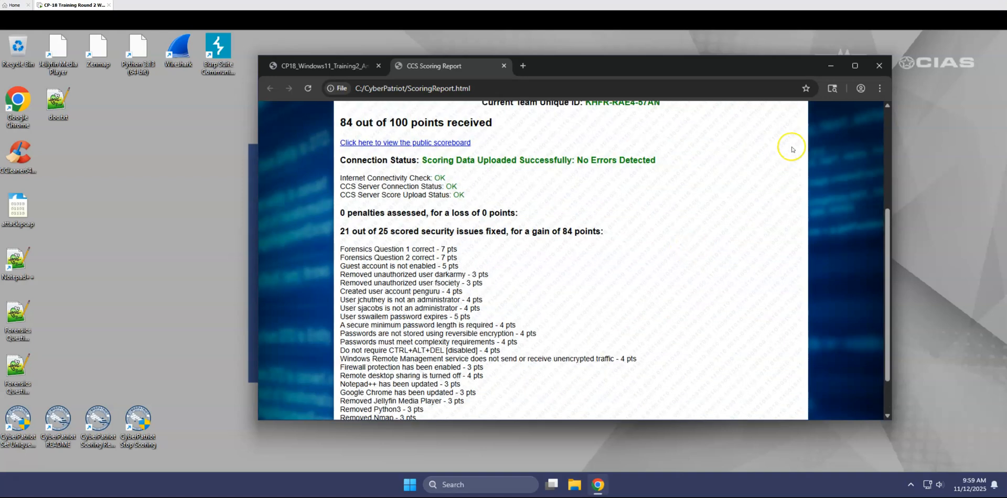
Return to the answer key and highlight the file path in item 20 for removing the shellshock exploit script.
left_click(330, 66)
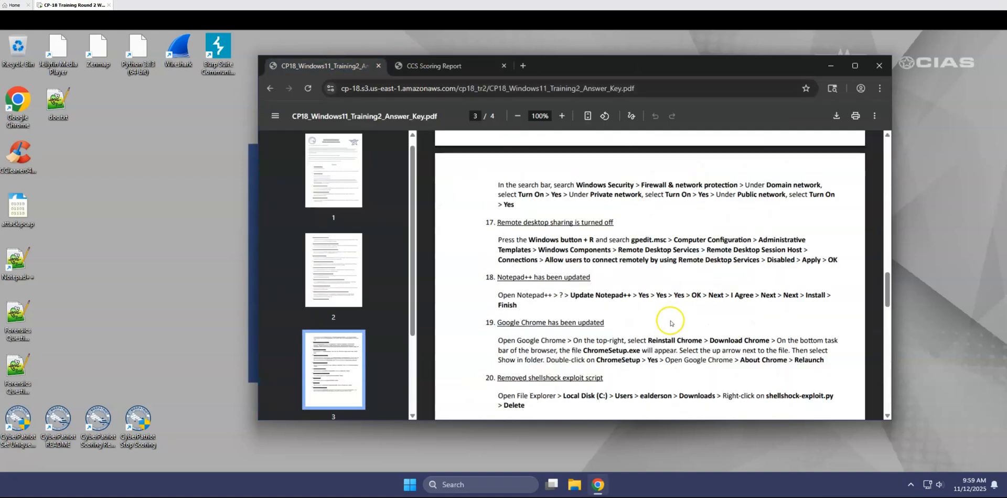
scroll(635, 321, "down", 1)
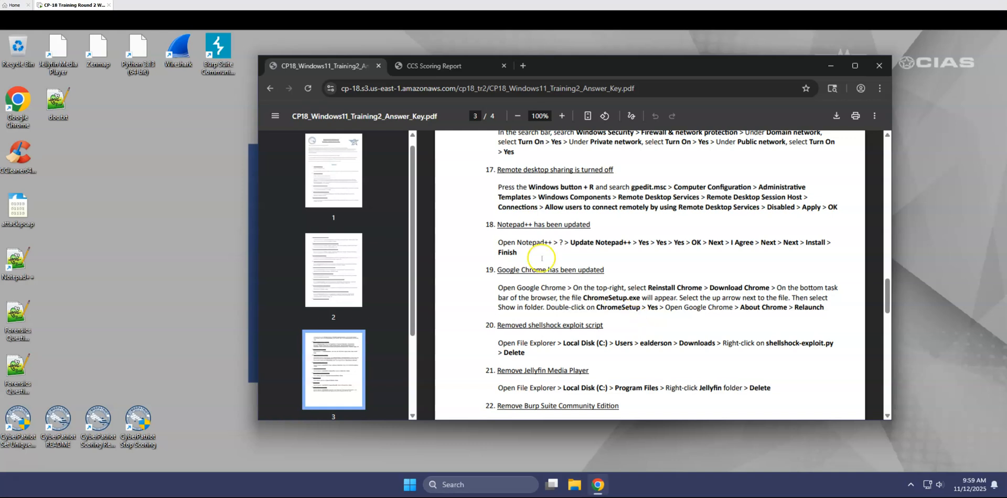
scroll(577, 302, "down", 1)
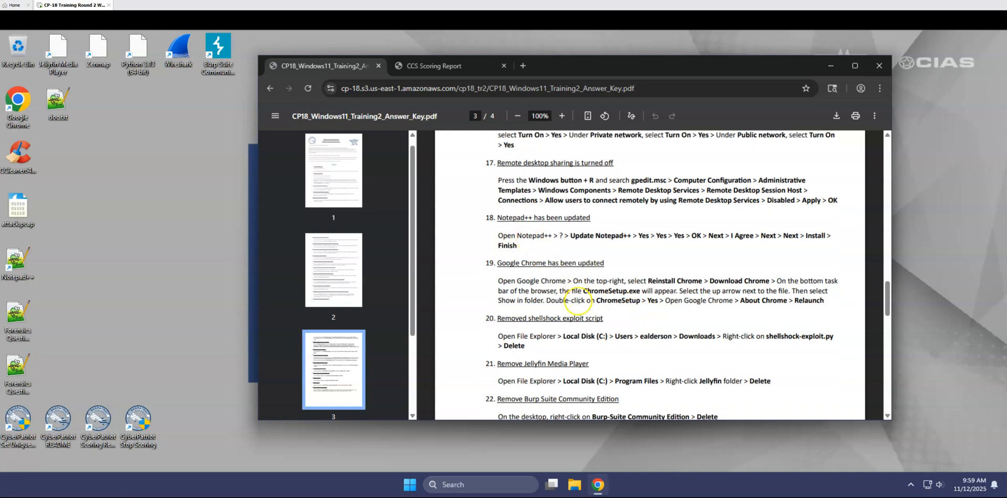
left_click_drag(495, 274, 529, 307)
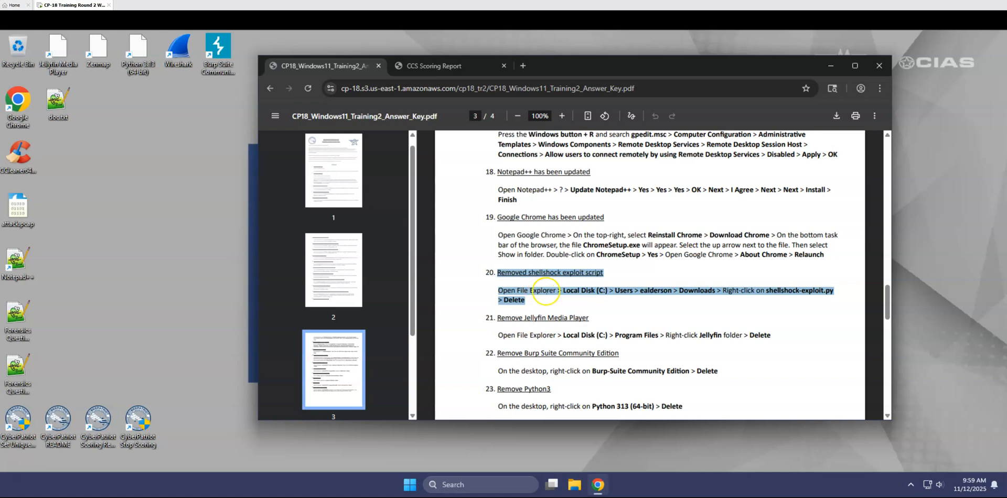
left_click(563, 289)
left_click_drag(563, 290, 528, 303)
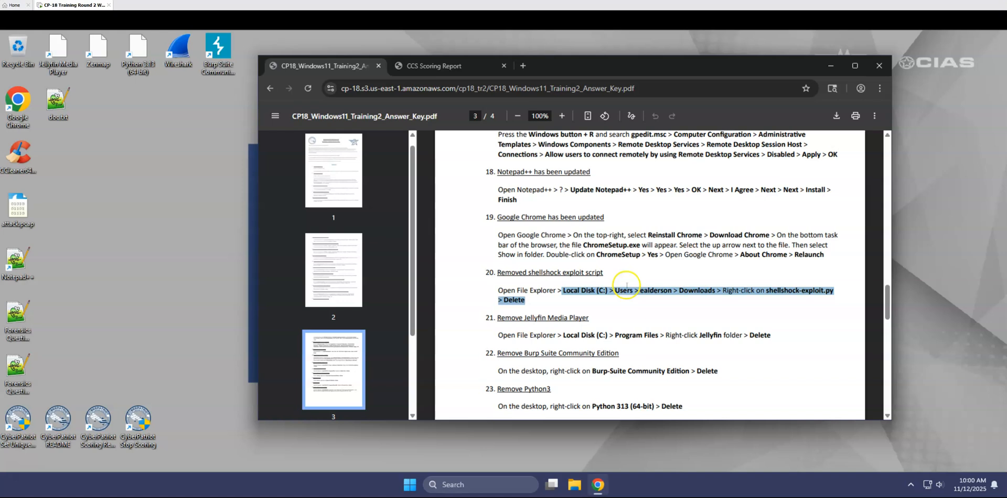
left_click(169, 256)
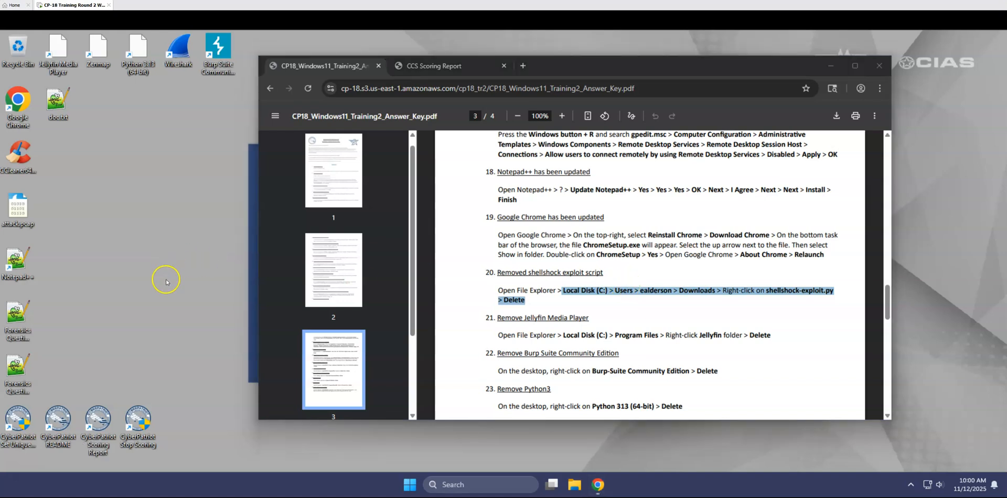
Open File Explorer beside the answer key and browse to the Users folder on Local Disk (C:).
left_click(575, 486)
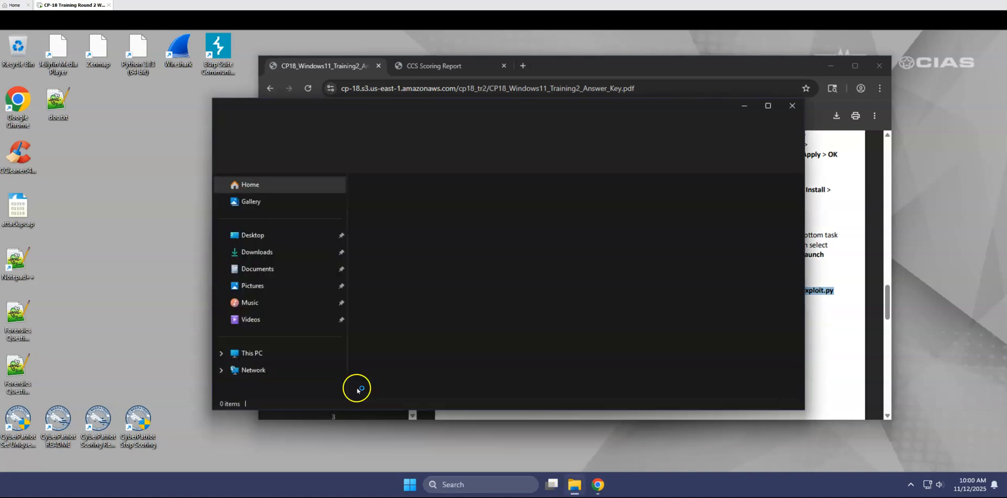
left_click_drag(570, 108, 394, 97)
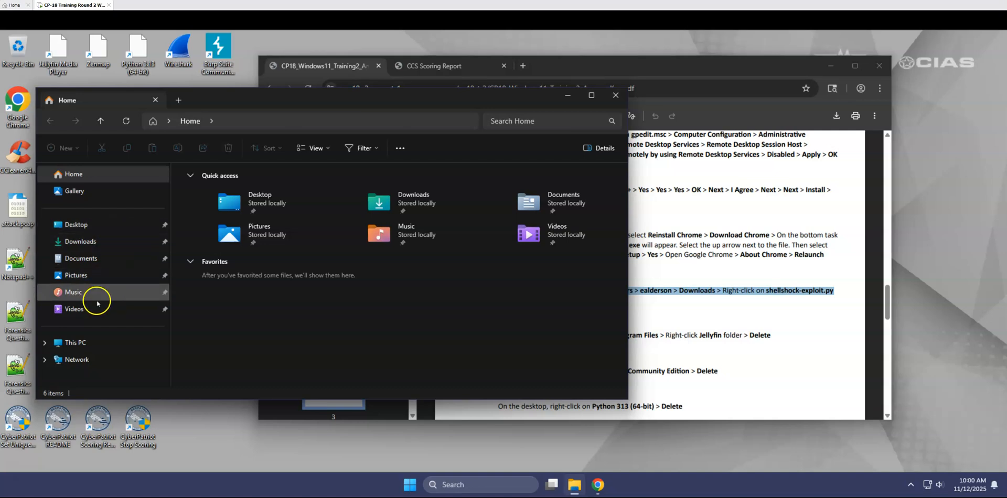
left_click(45, 344)
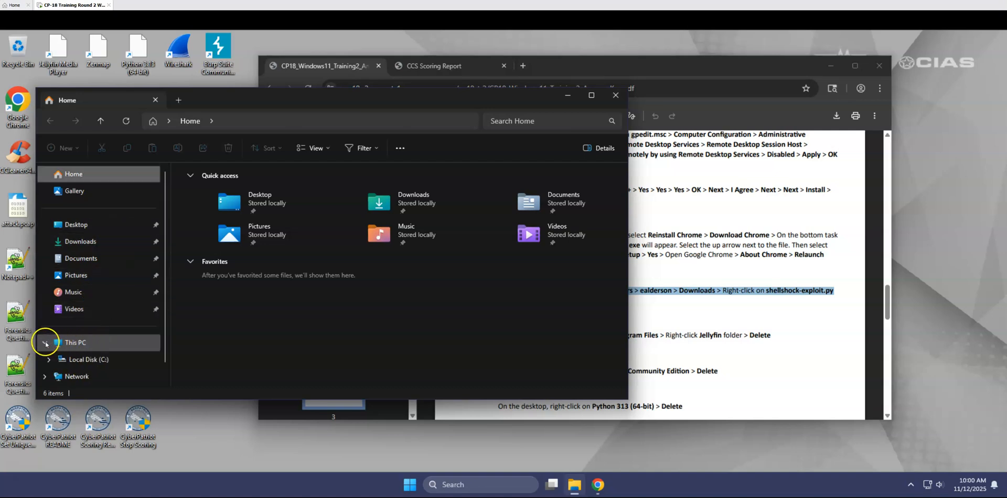
left_click(48, 360)
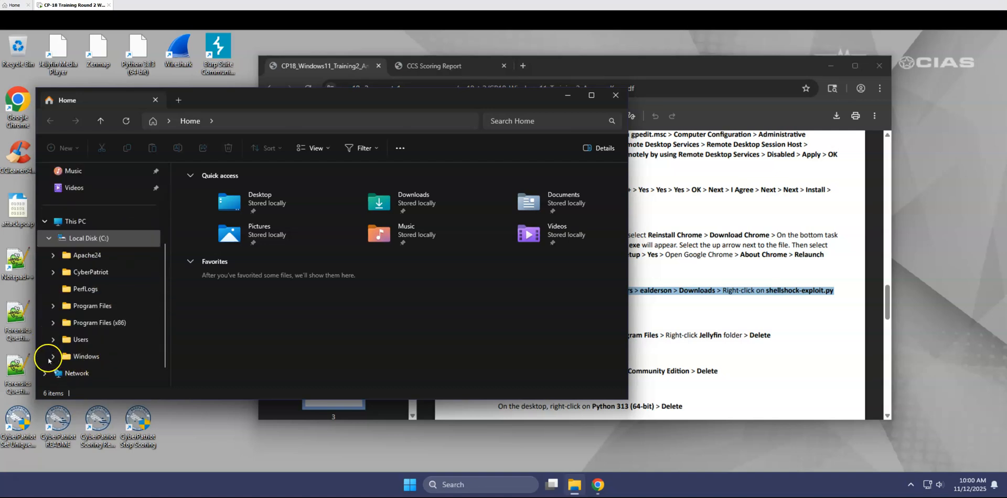
scroll(108, 239, "down", 3)
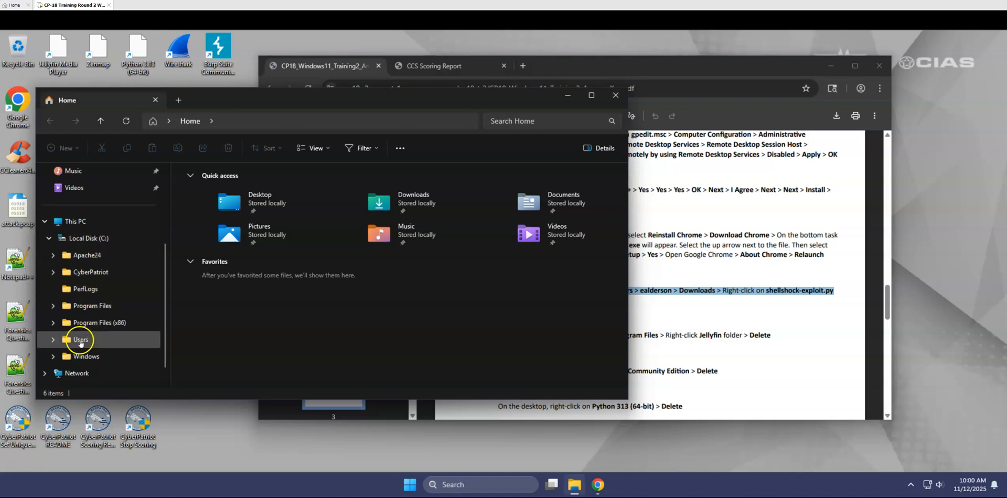
left_click(79, 340)
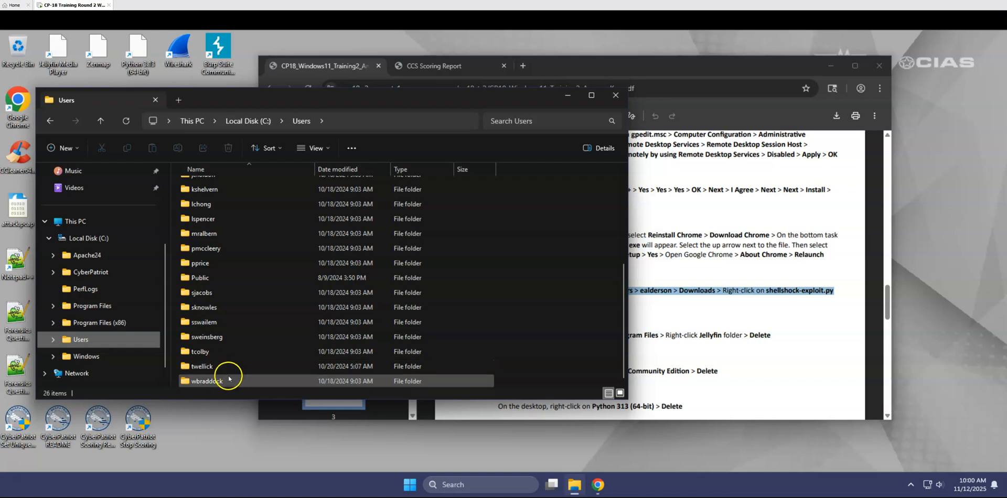
Open the first user's profile folder in Users and grant permanent access to it.
double_click(225, 185)
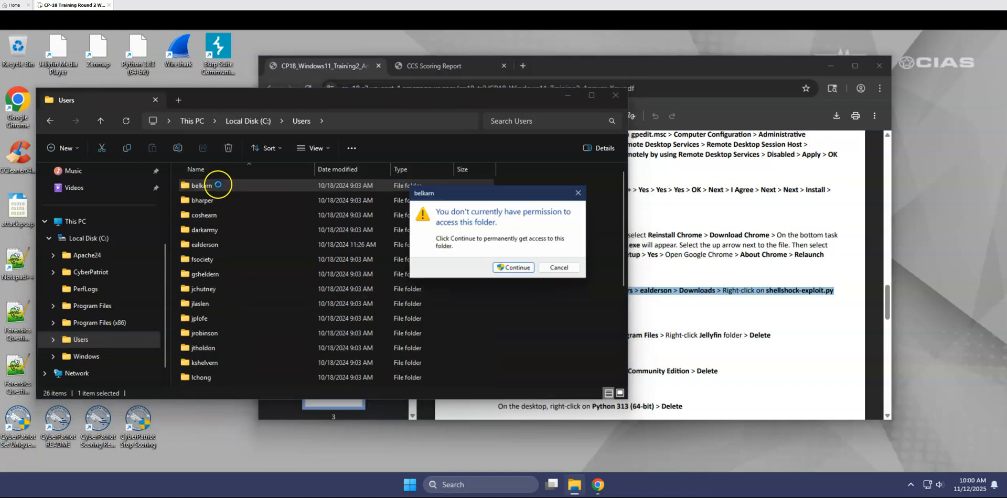
left_click(505, 270)
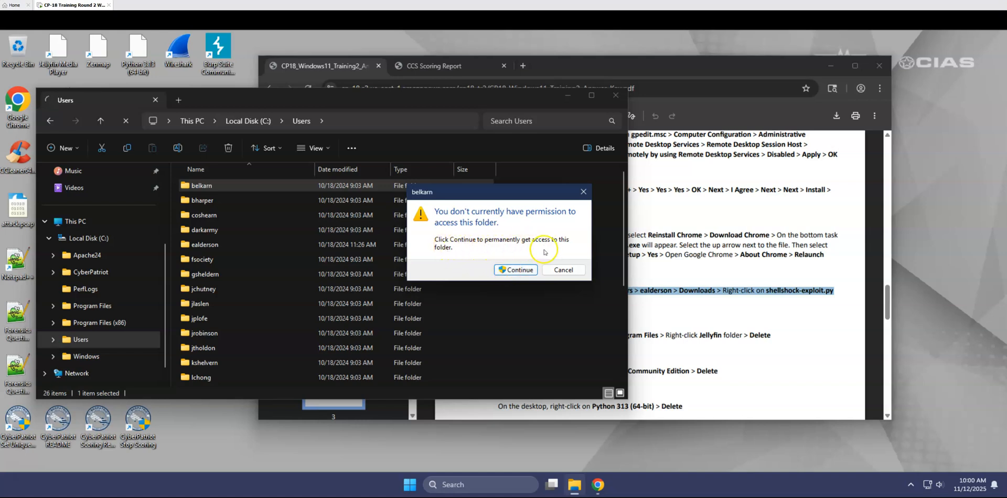
left_click(506, 270)
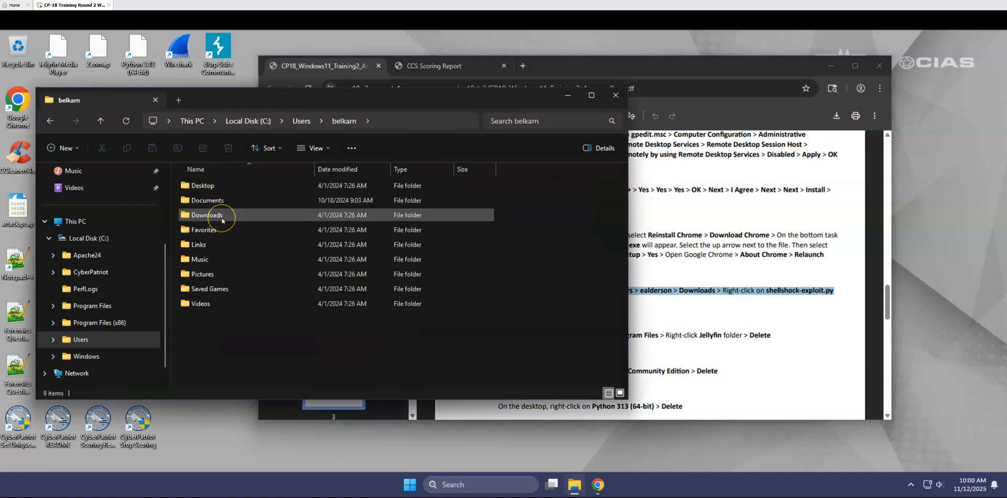
Inspect the profile's Downloads, Documents, Favorites, Music, Pictures, Saved Games and Videos folders for unauthorized files.
double_click(222, 220)
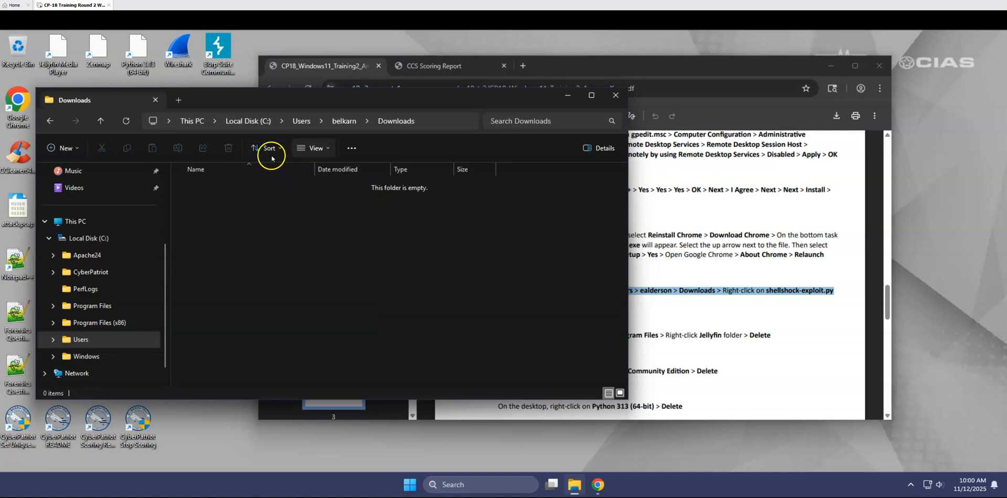
left_click(338, 122)
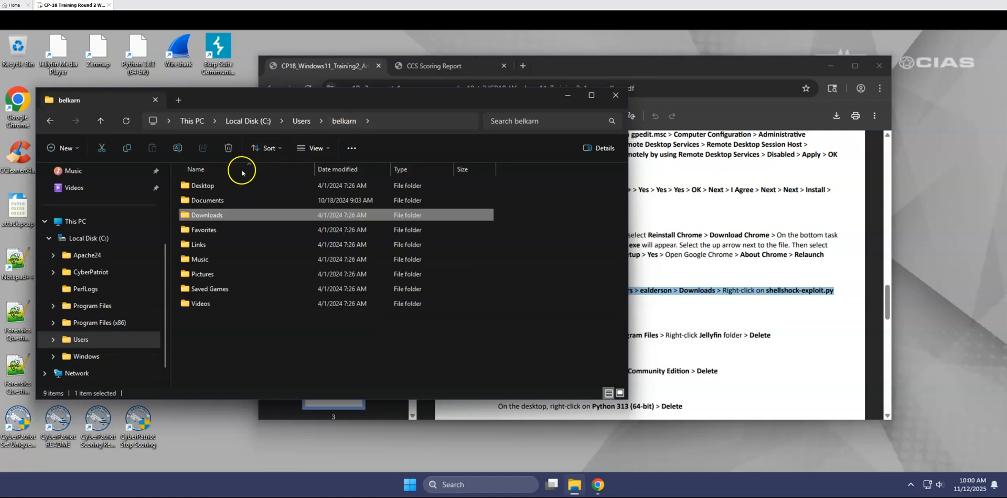
double_click(210, 199)
left_click(340, 121)
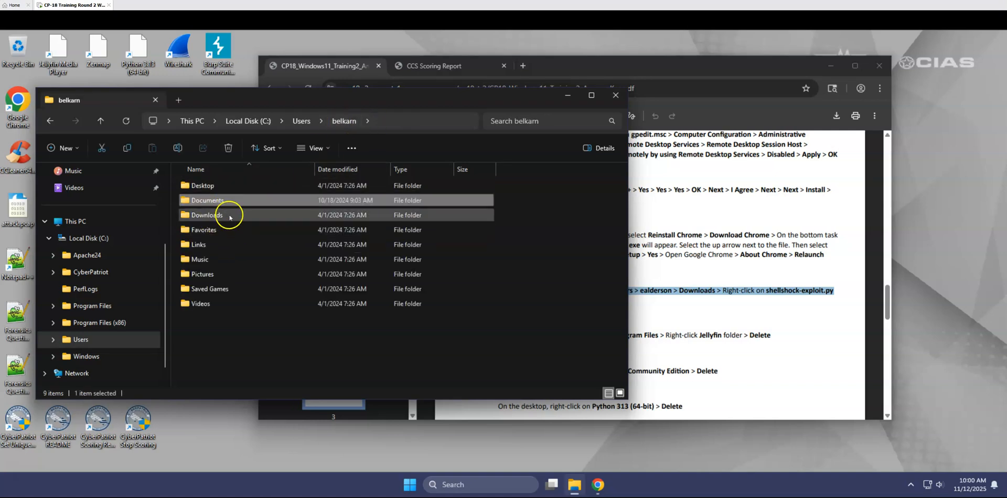
double_click(265, 231)
left_click(344, 122)
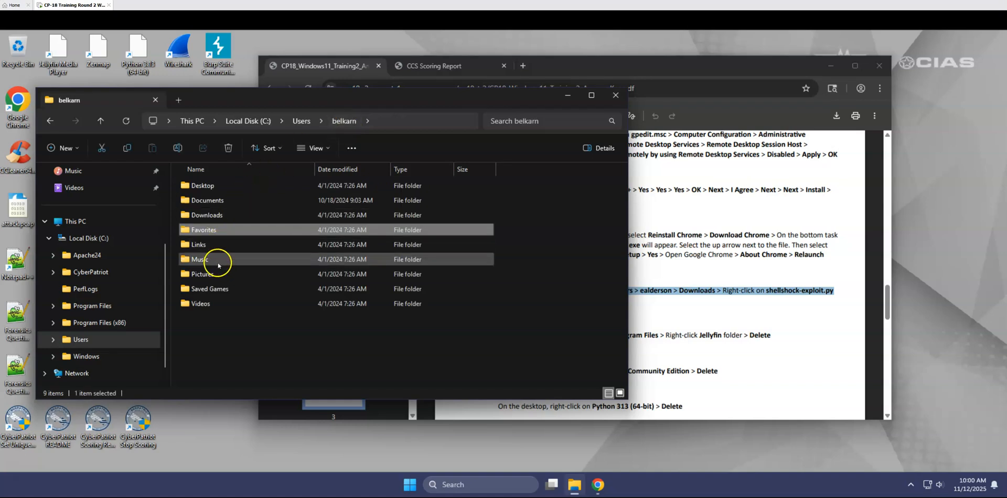
double_click(218, 265)
left_click(340, 125)
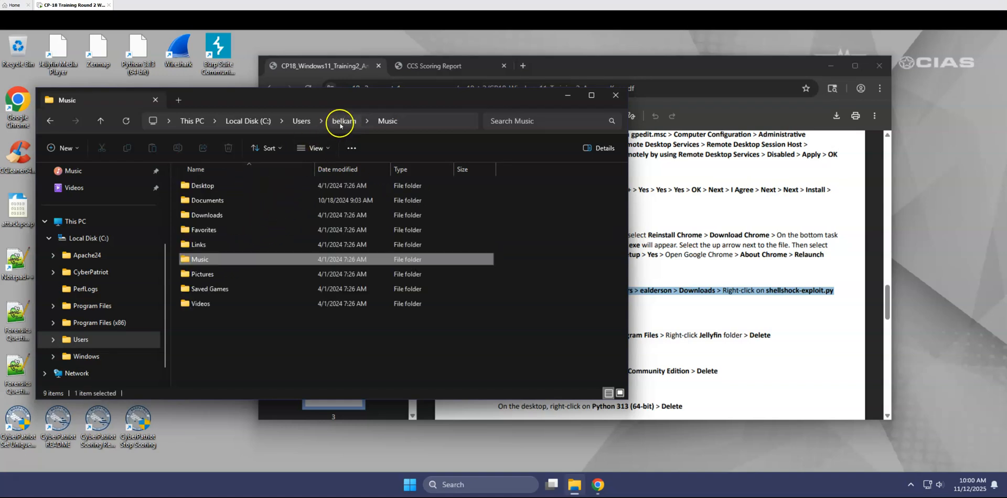
double_click(208, 275)
left_click(344, 125)
double_click(216, 290)
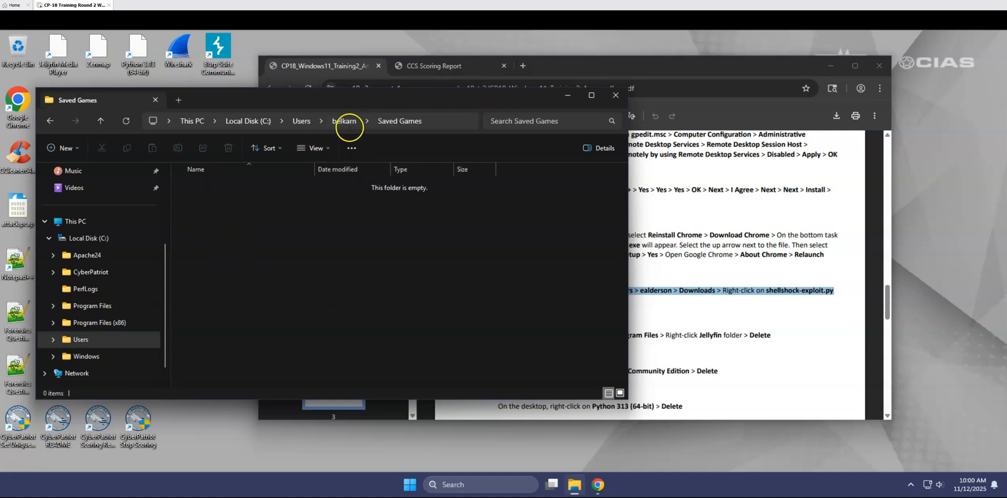
left_click(348, 124)
double_click(203, 308)
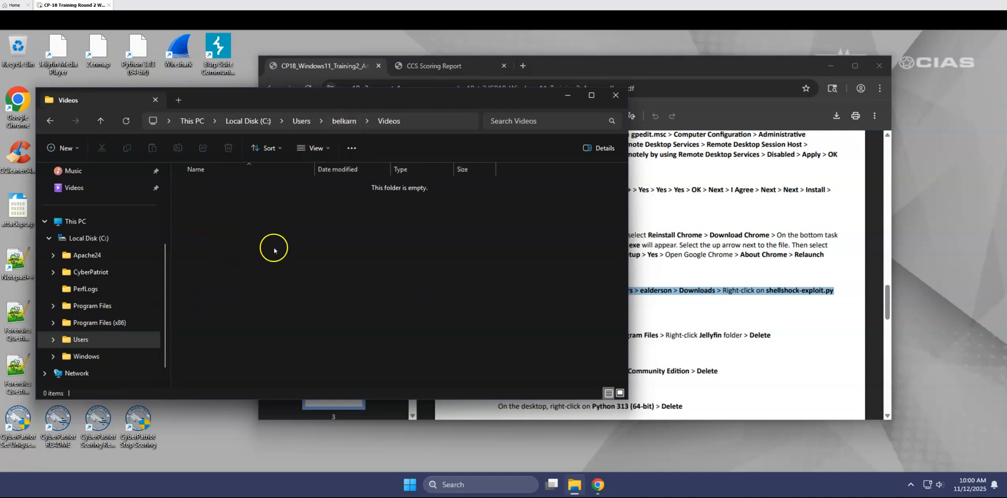
left_click(345, 122)
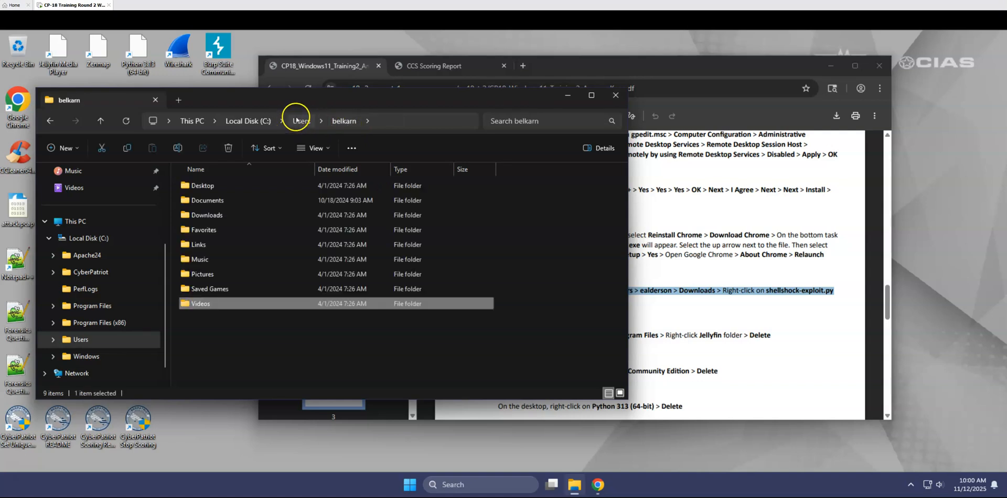
Go back to the Users folder and search it for all files with the wildcard *.
left_click(296, 120)
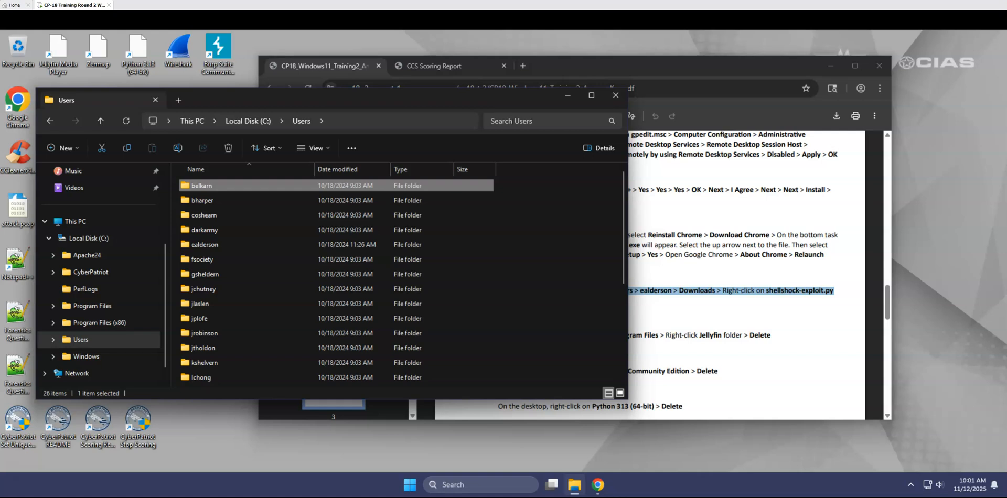
left_click(531, 122)
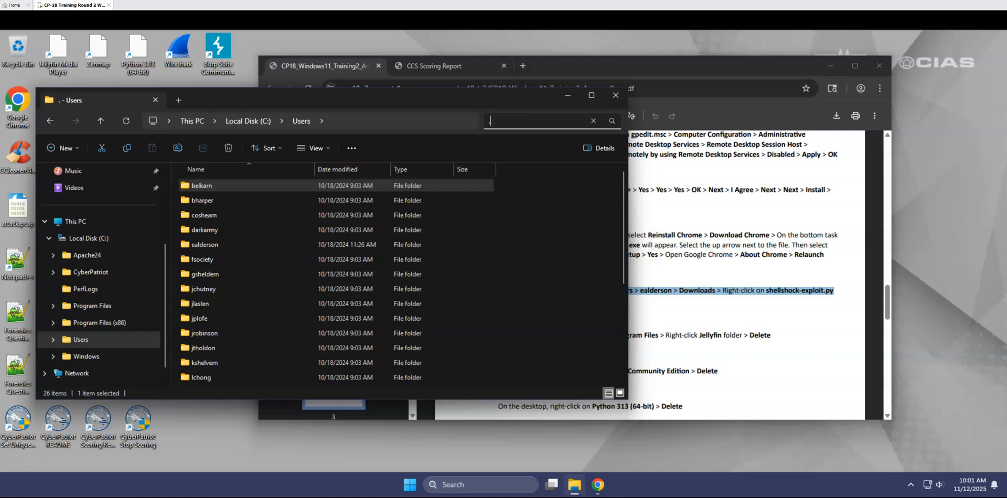
key("Return")
type("*")
key("Return")
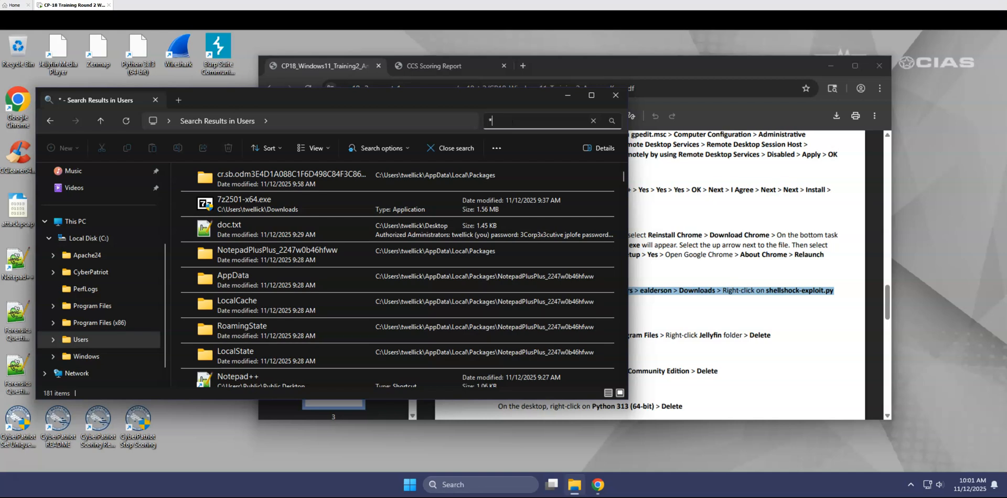
Search the Users folder for files matching *.mp4 and for files matching *.py.
type(".mp4")
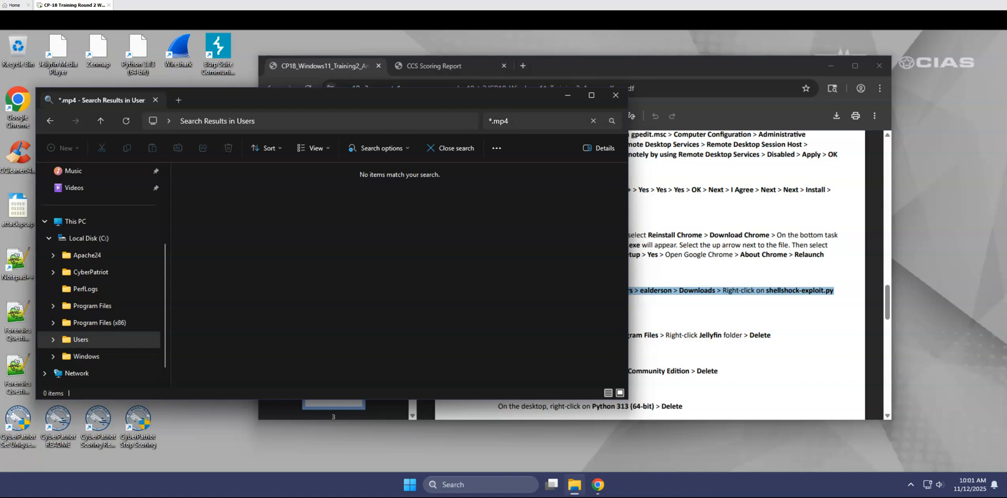
left_click(513, 121)
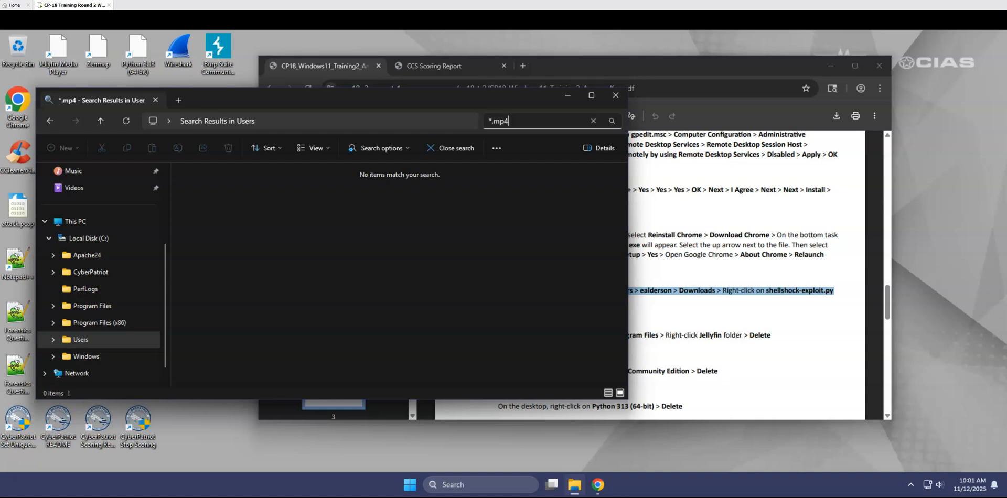
double_click(494, 121)
type("py")
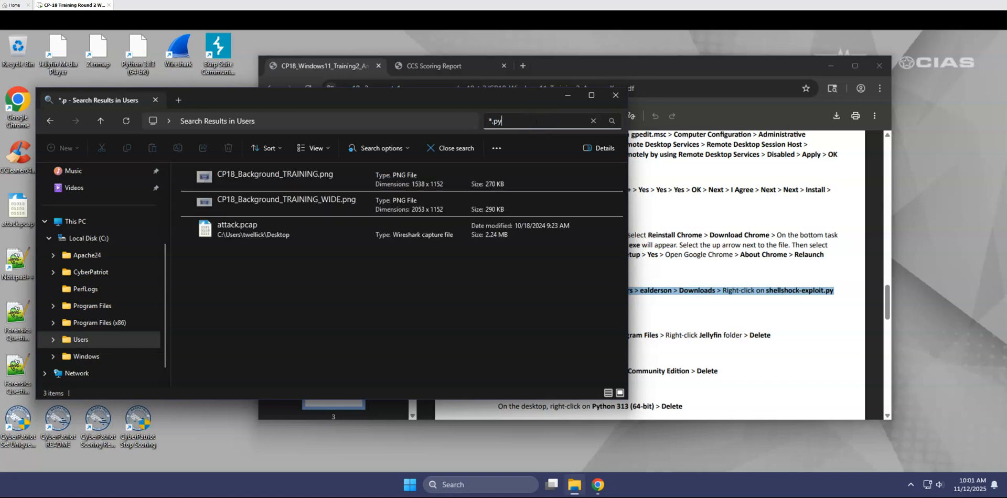
Open the Downloads folder of the user profile named in the answer key's shellshock-exploit.py entry, granting permanent access to the profile.
key("alt+Left")
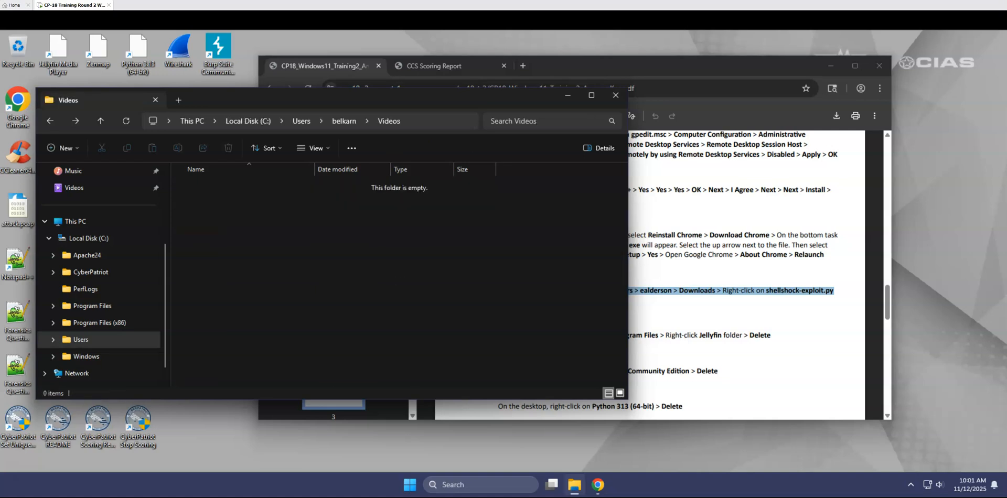
left_click(304, 122)
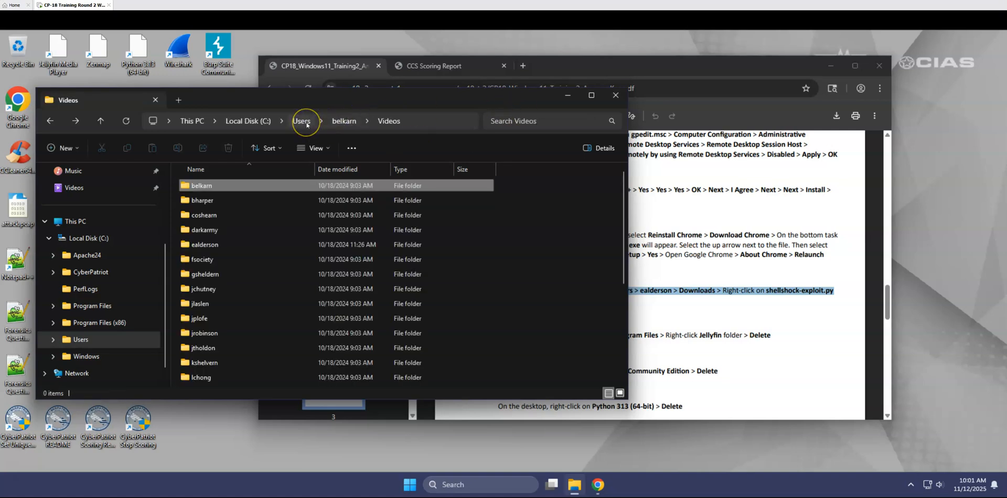
left_click(231, 248)
double_click(231, 248)
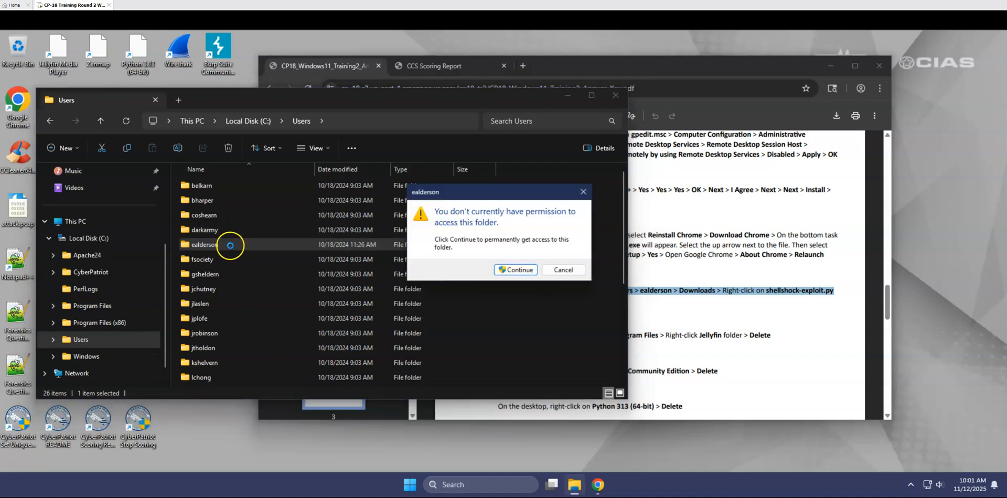
left_click(507, 267)
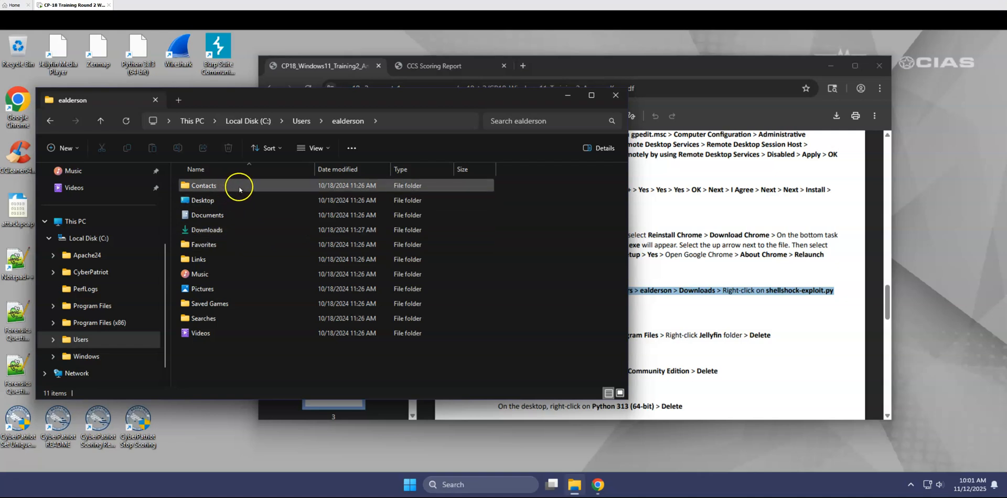
double_click(215, 229)
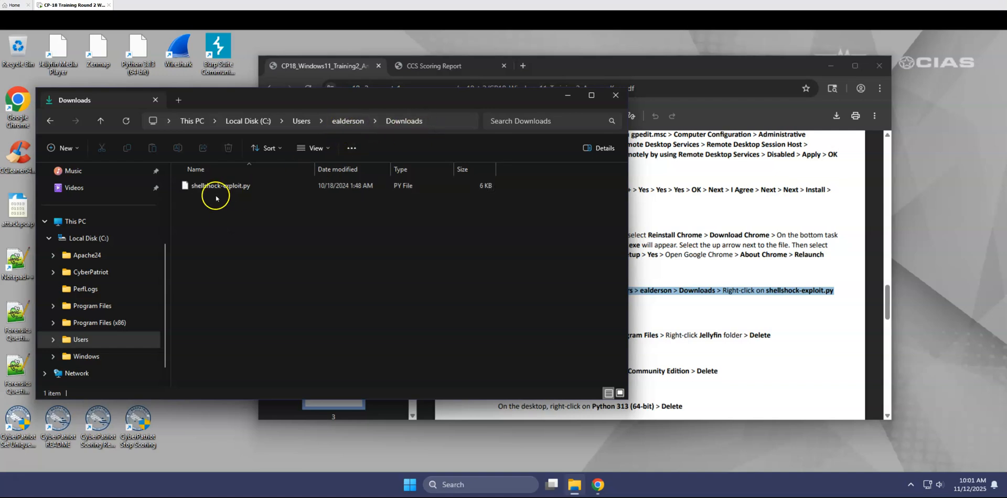
left_click(271, 191)
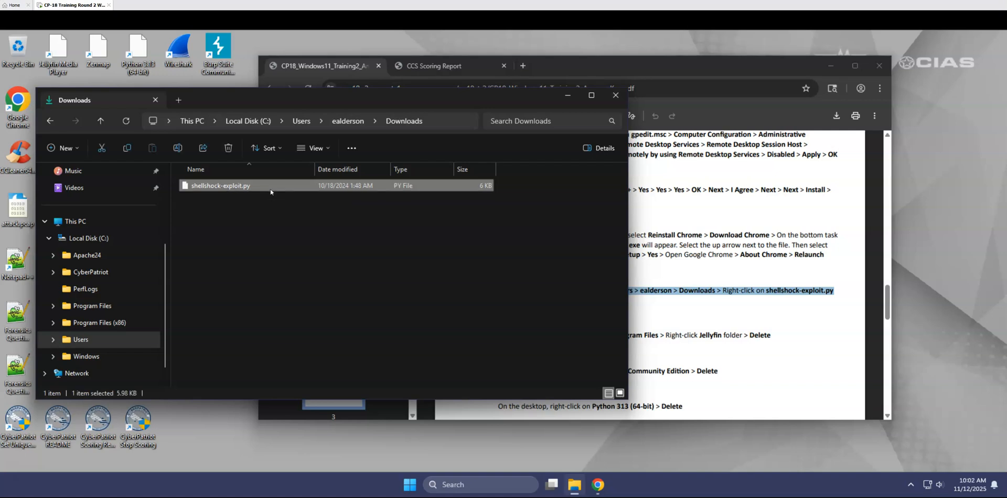
Search the whole Local Disk (C:) for files matching *shellshock*.
left_click(260, 120)
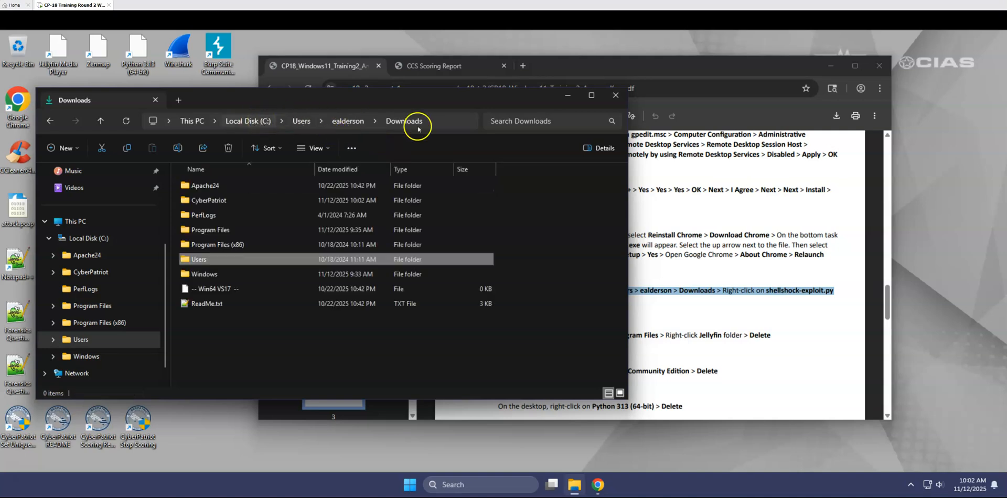
left_click(529, 119)
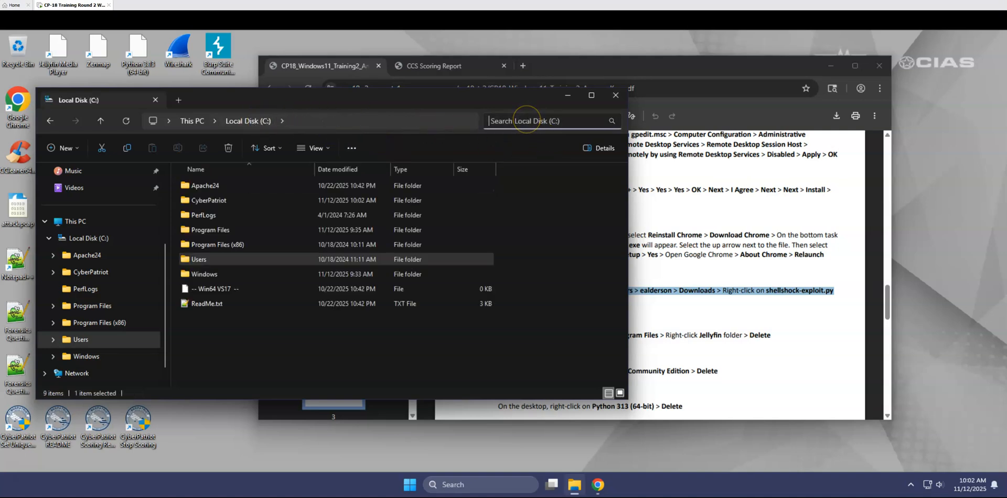
type("shellsh")
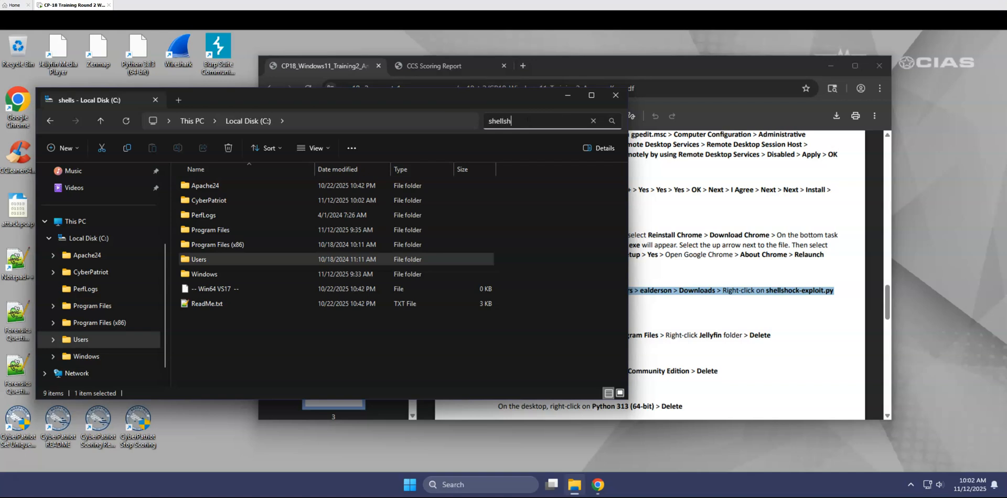
type("ock")
key("Return")
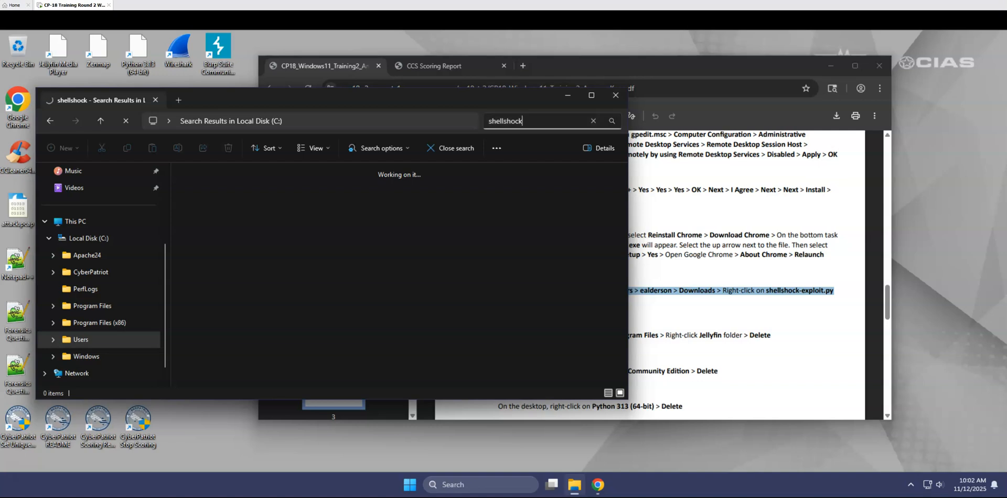
type("*")
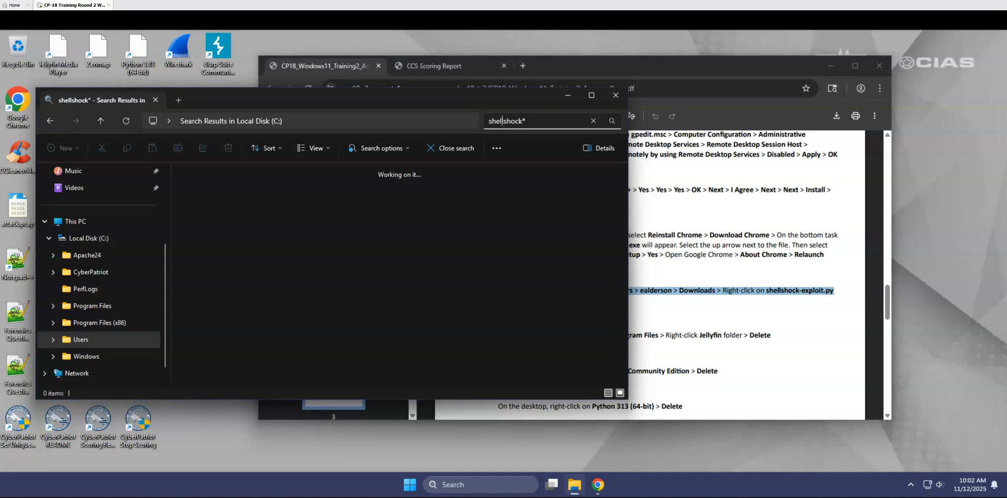
left_click(490, 121)
type("*")
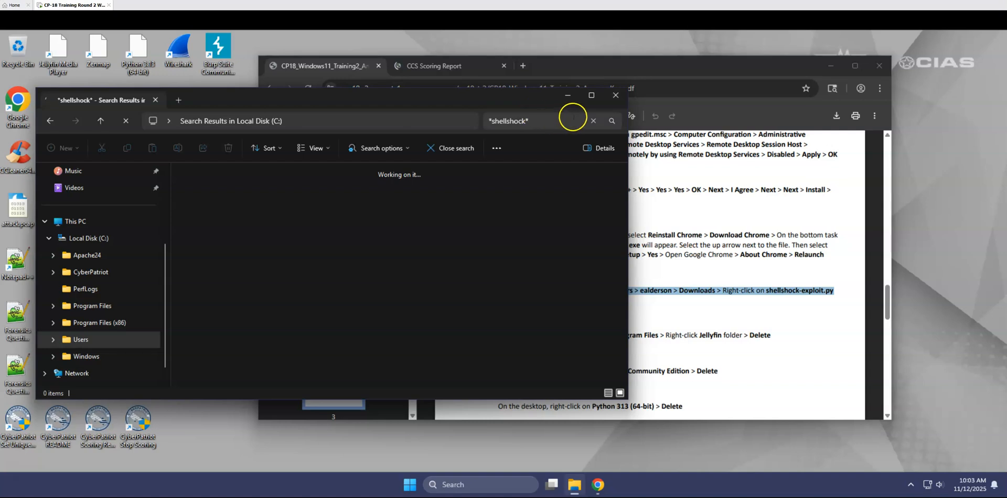
Replace the shellshock search with a search of Local Disk (C:) for *.py files.
left_click(593, 120)
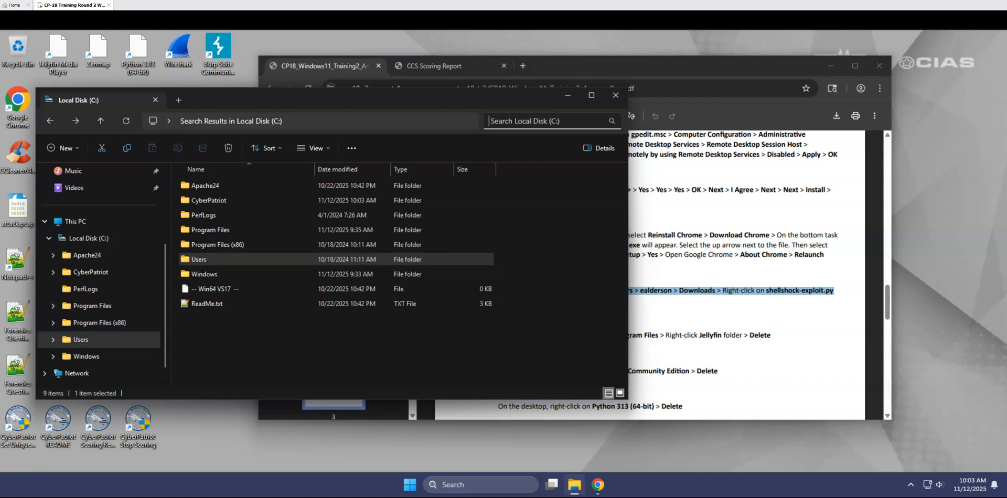
type(".")
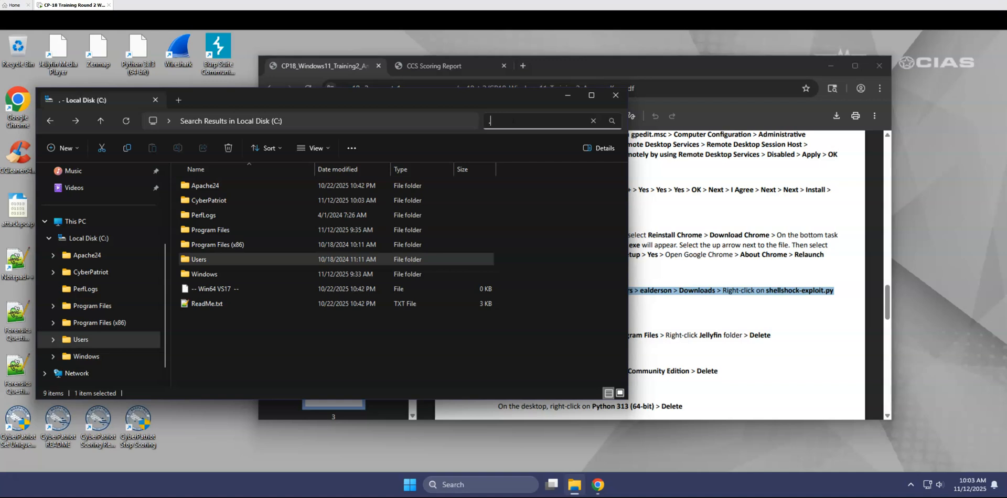
type("p")
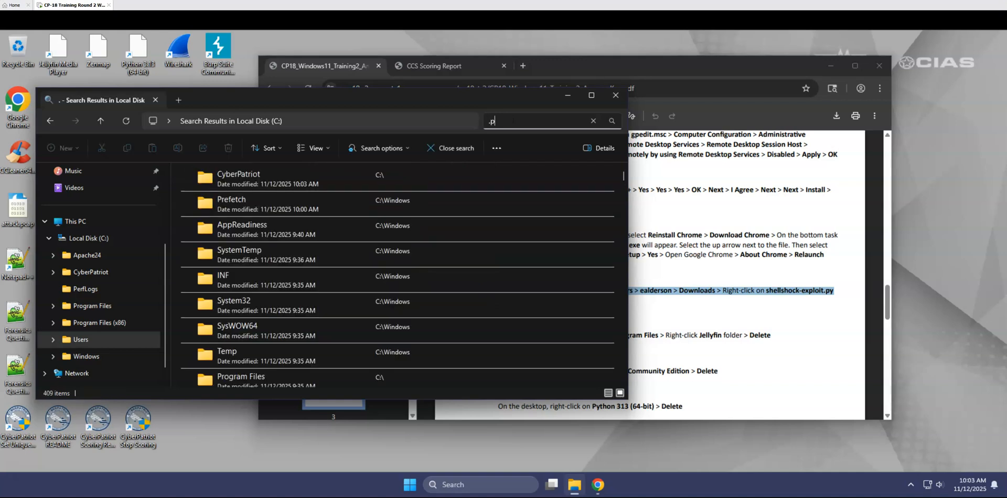
type("y")
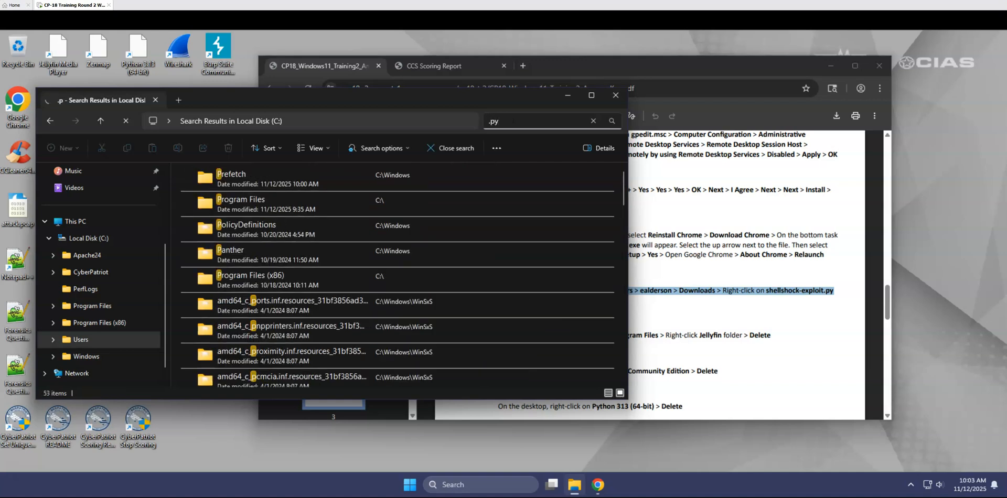
key("Home")
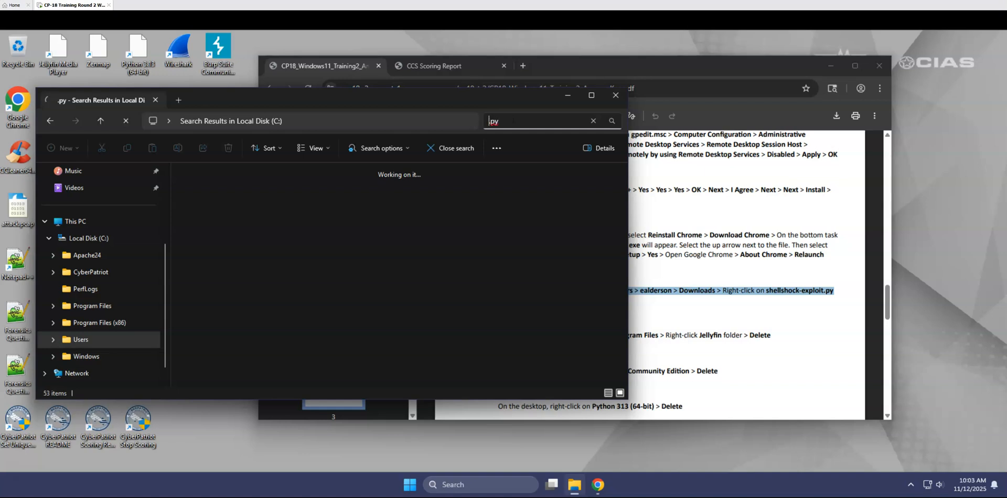
type("*")
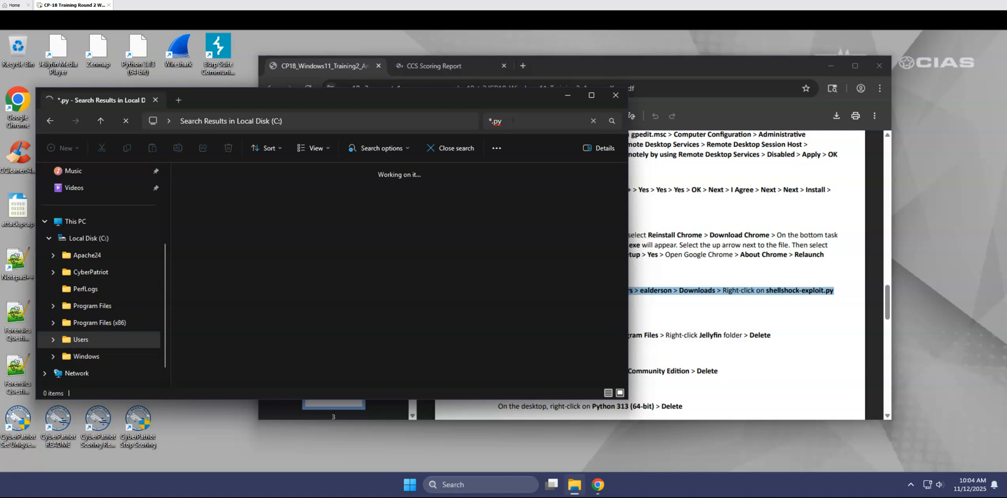
Return to the Downloads folder of the profile named in the answer key and delete shellshock-exploit.py.
left_click(80, 340)
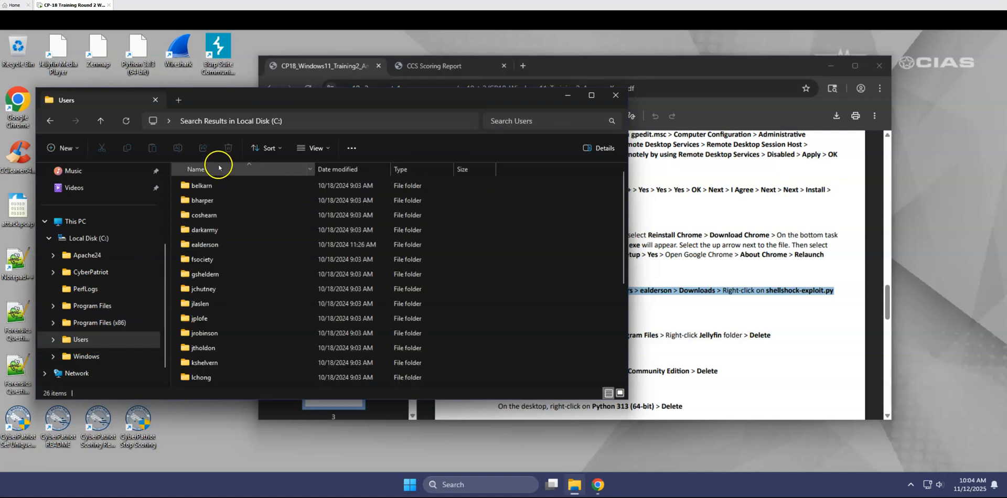
double_click(210, 246)
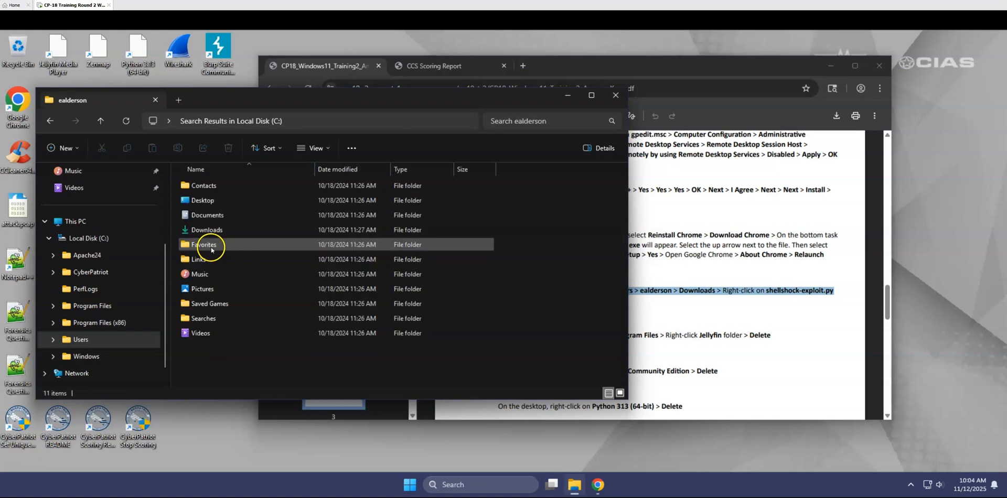
double_click(210, 230)
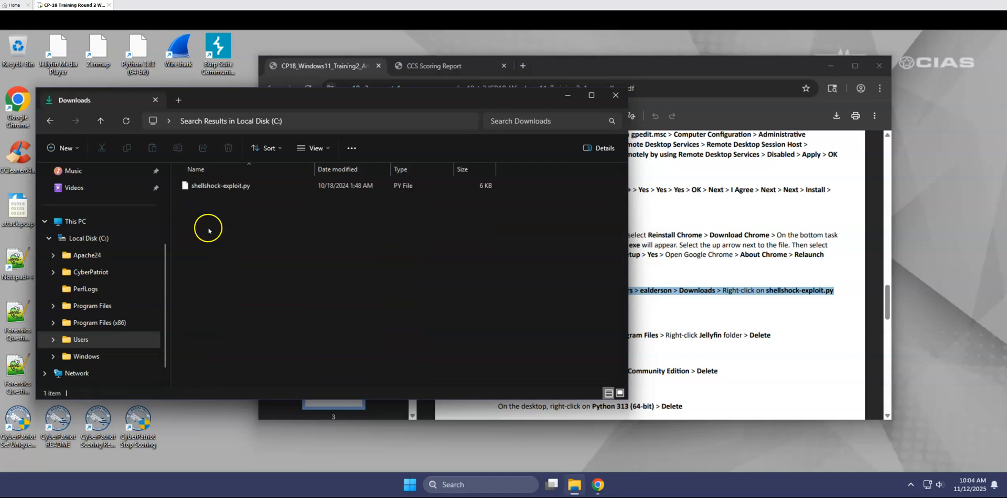
left_click(220, 180)
key("Delete")
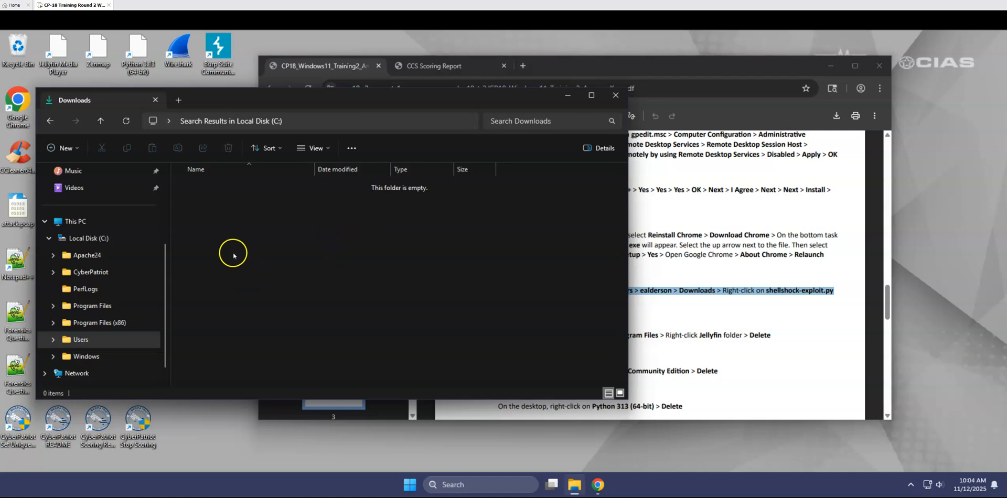
Permanently delete shellshock-exploit.py from the Recycle Bin and close the Recycle Bin window.
left_click(16, 47)
right_click(15, 47)
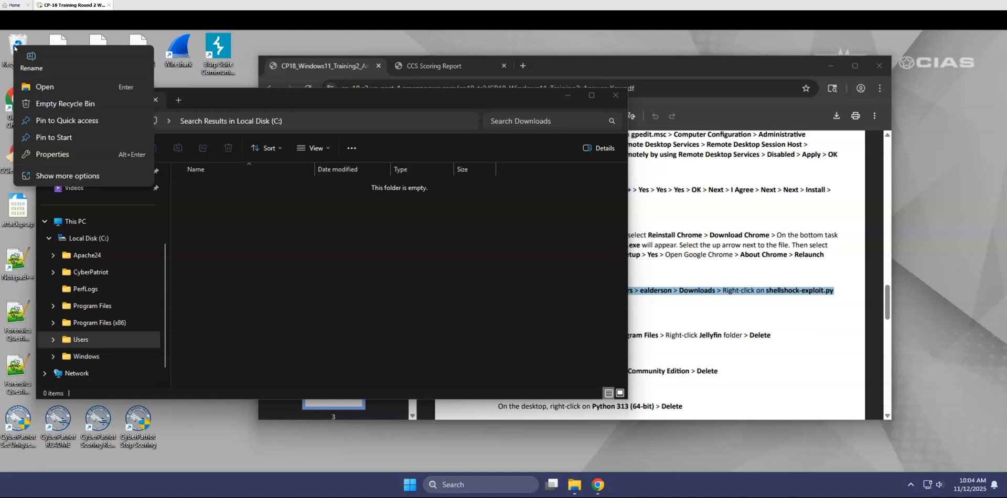
key("Escape")
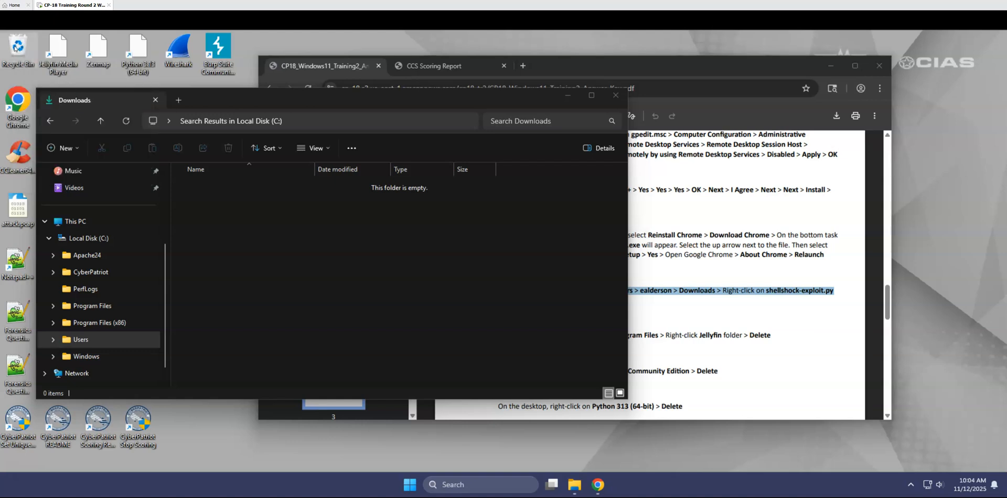
double_click(17, 47)
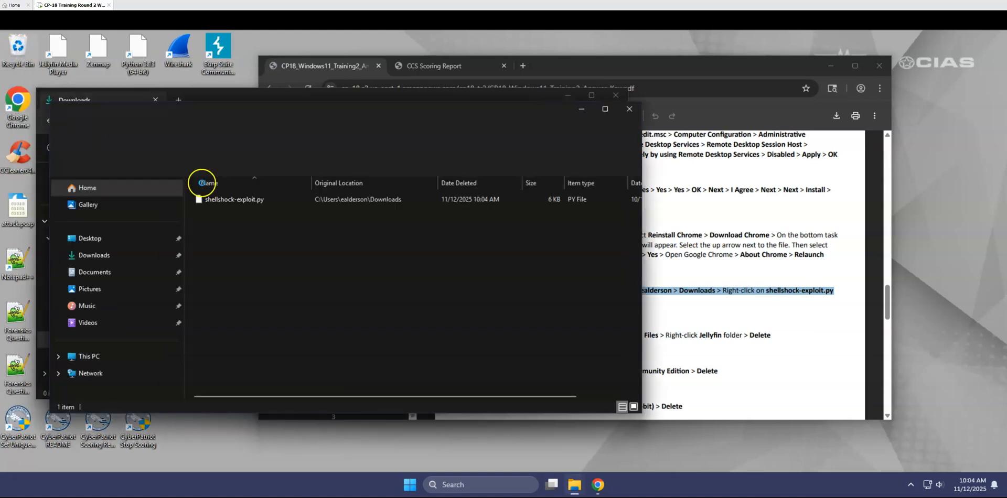
left_click(231, 205)
right_click(231, 204)
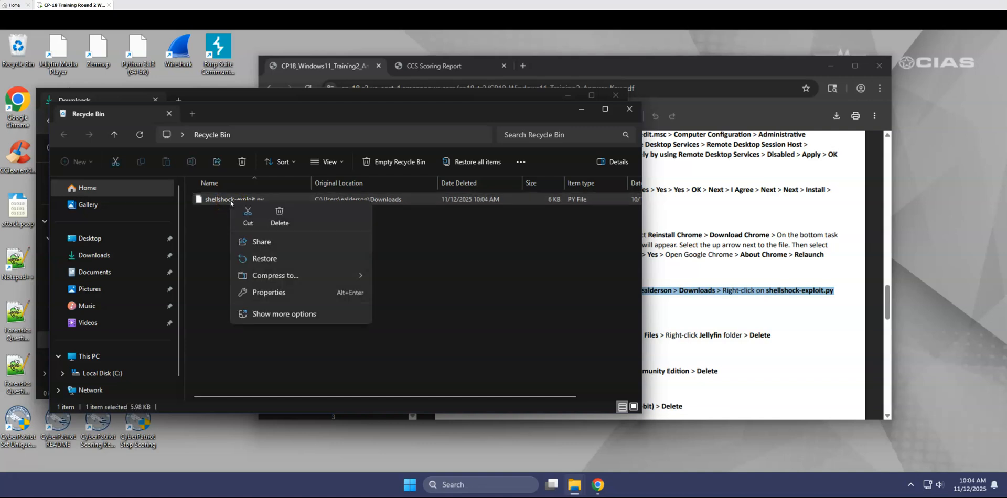
left_click(282, 217)
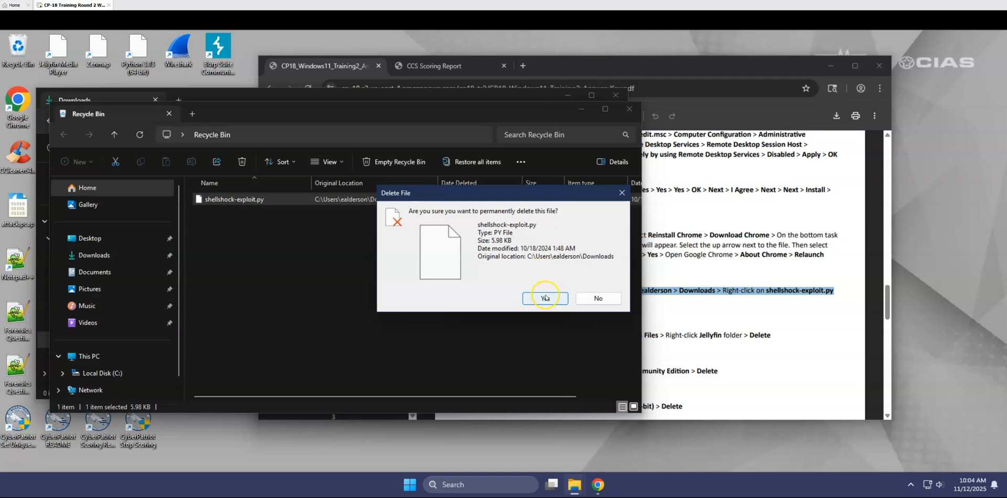
left_click(545, 297)
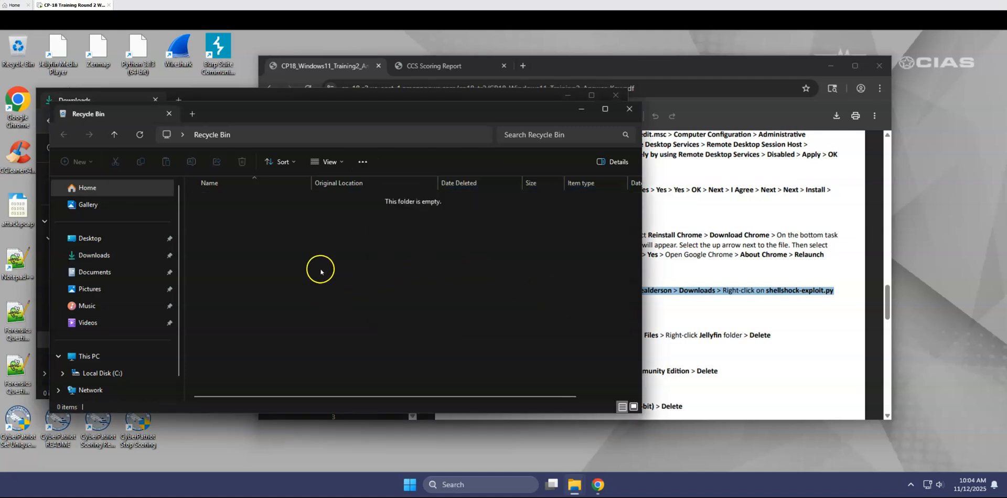
left_click(630, 108)
Delete the fsociety profile folder from the Users folder.
left_click(87, 340)
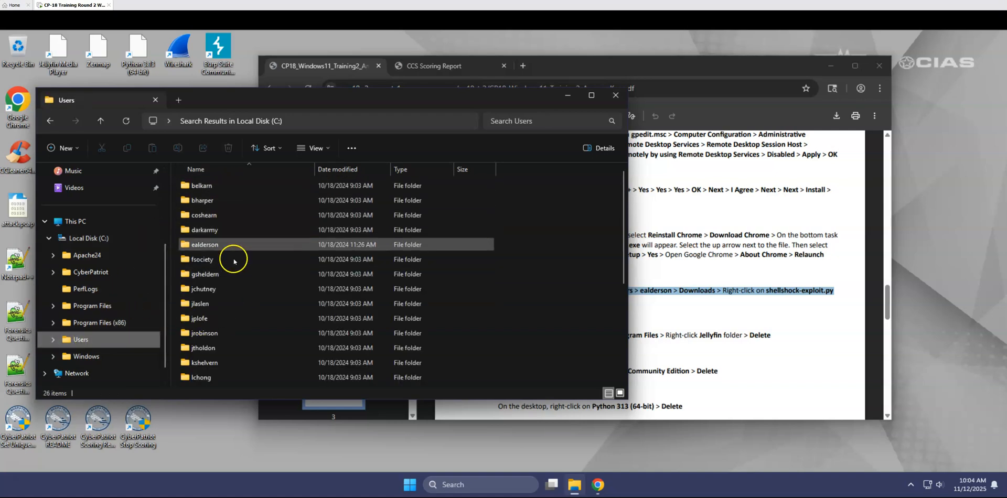
right_click(234, 265)
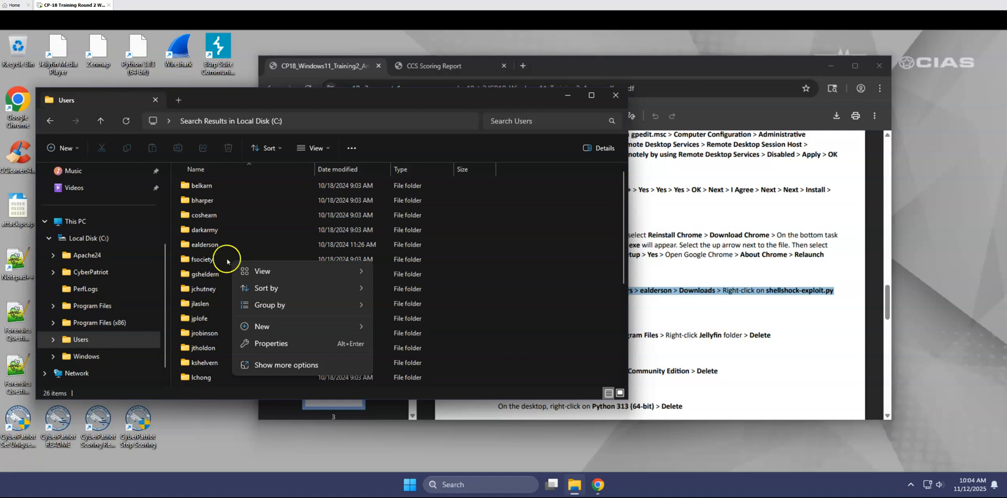
left_click(221, 260)
right_click(221, 260)
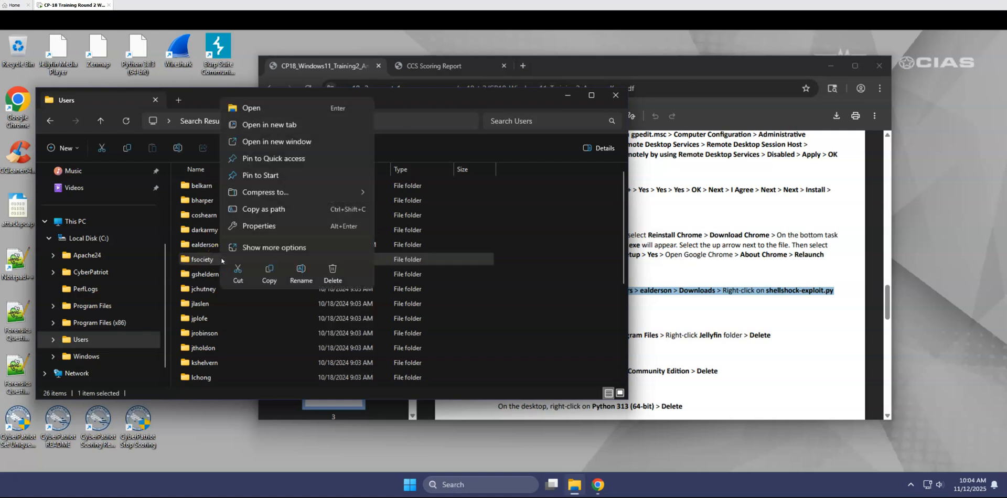
left_click(332, 270)
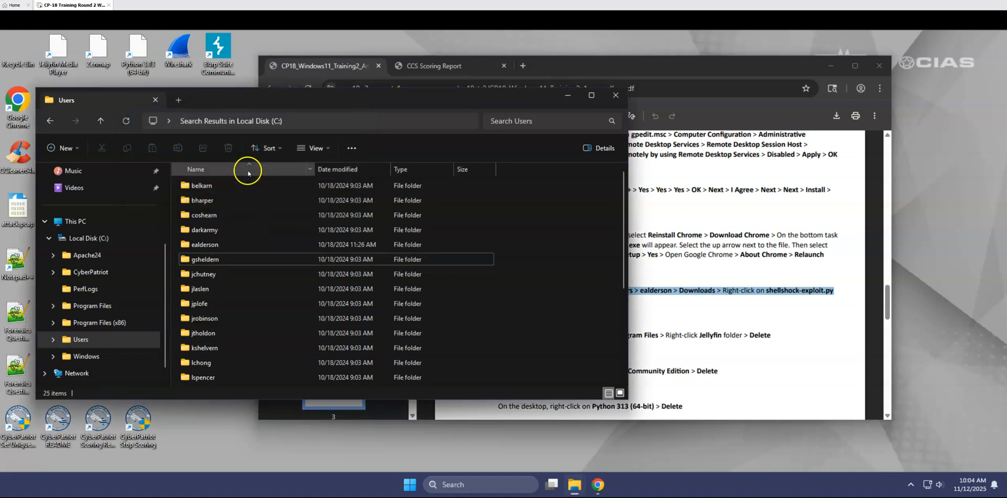
Delete the darkarmy profile folder from the Users folder.
right_click(224, 230)
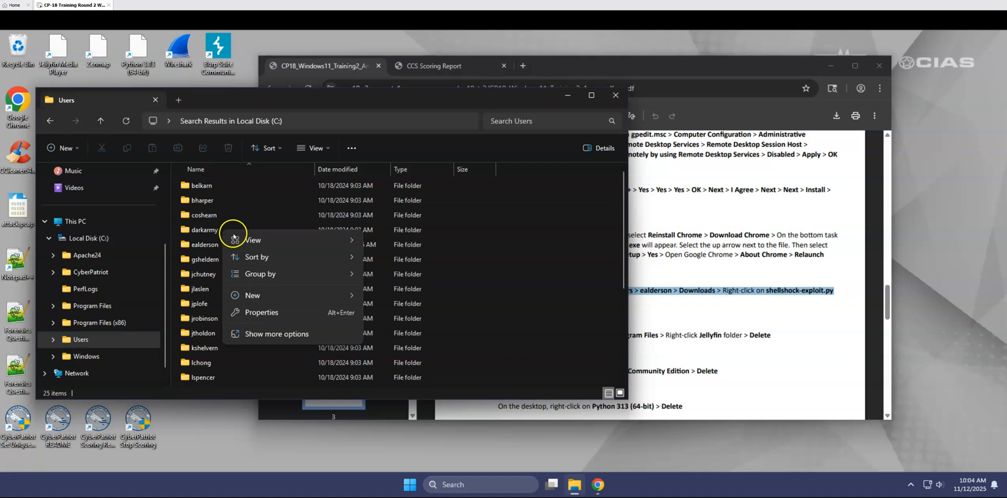
left_click(216, 230)
right_click(219, 232)
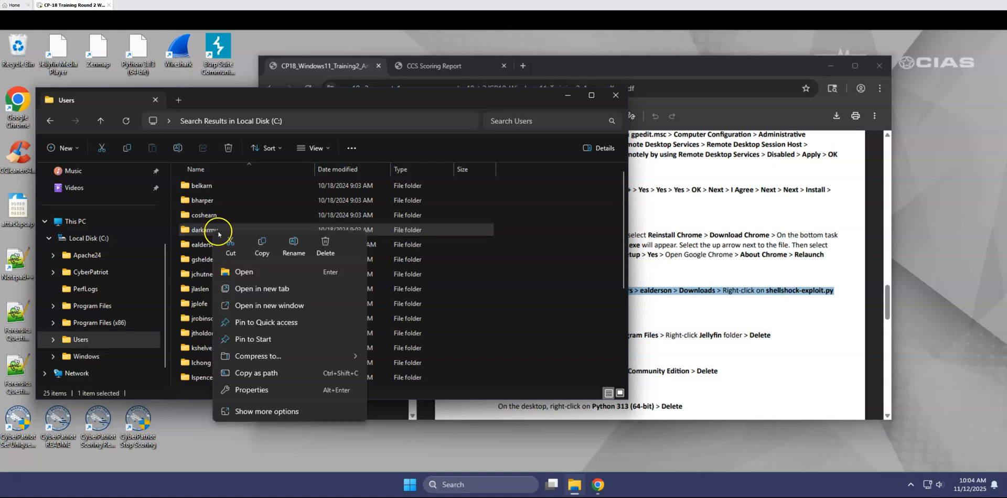
left_click(332, 246)
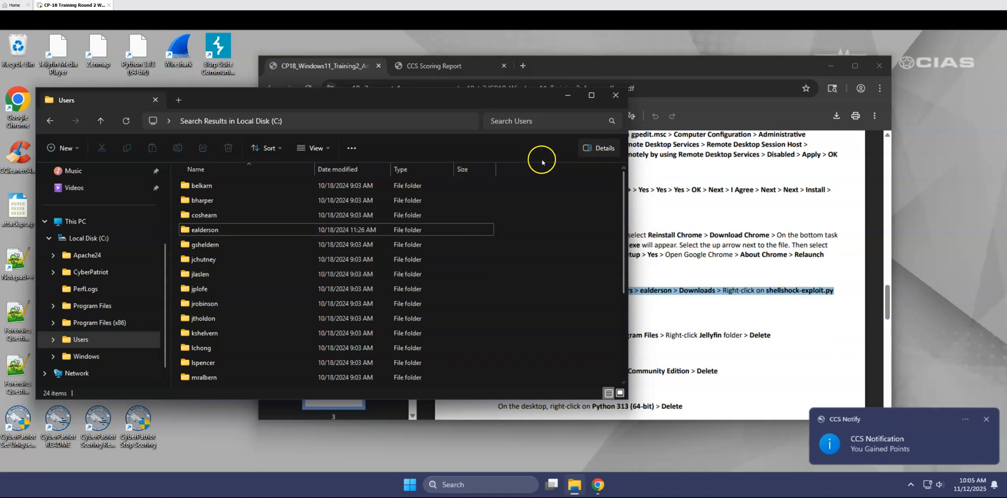
Empty the Recycle Bin, granting administrator permission for all current items.
right_click(23, 47)
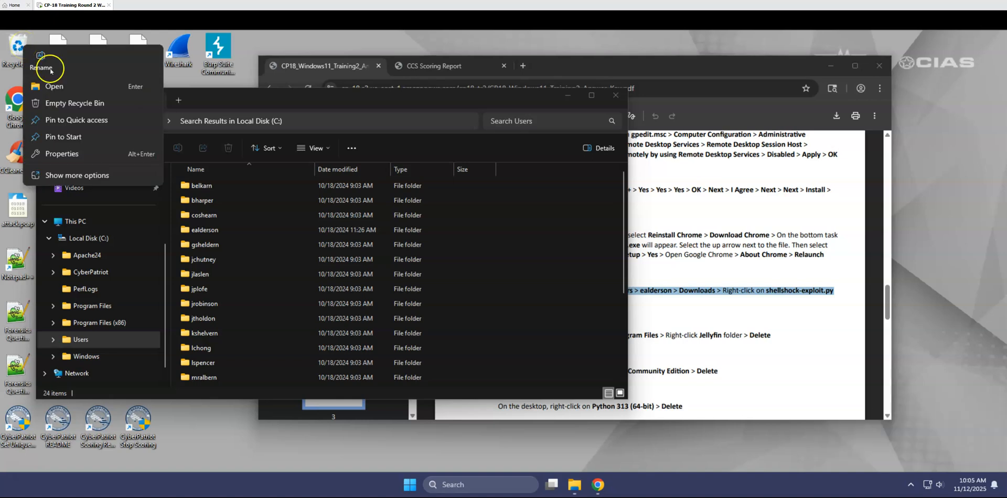
left_click(304, 39)
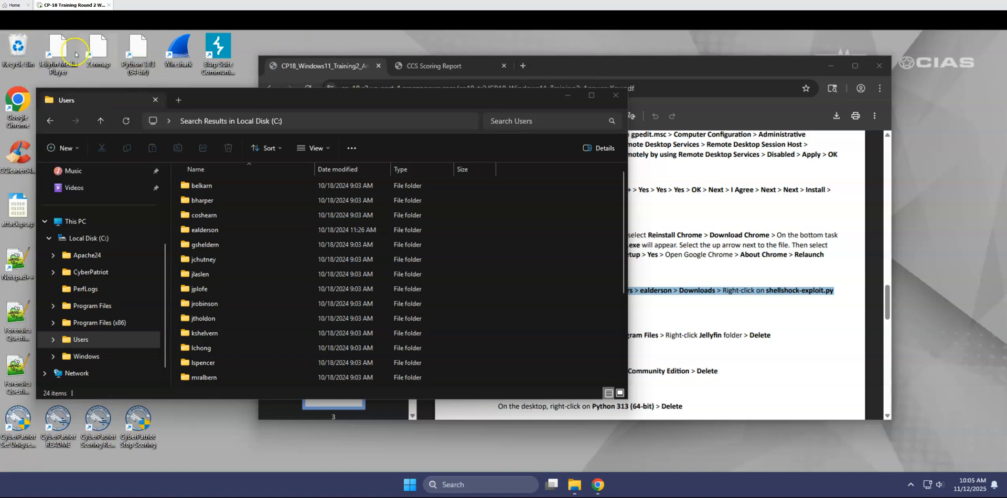
right_click(21, 46)
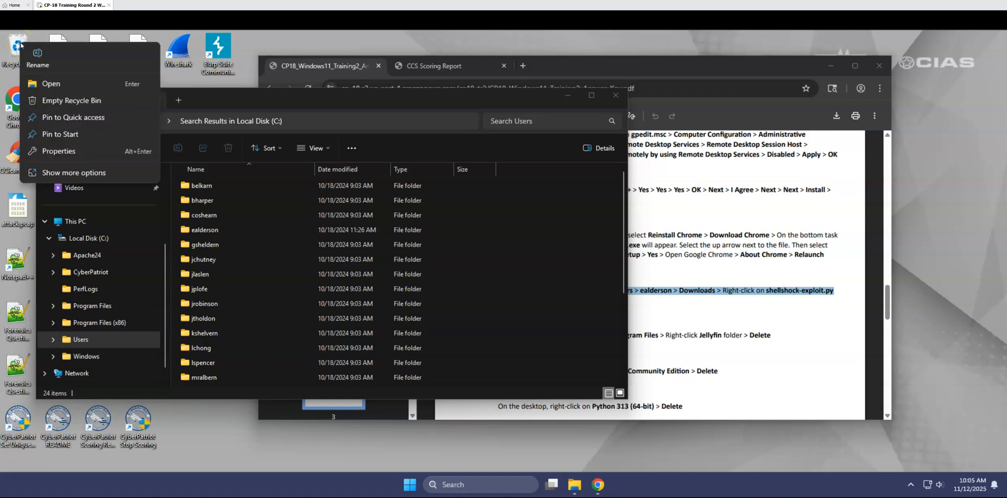
left_click(72, 100)
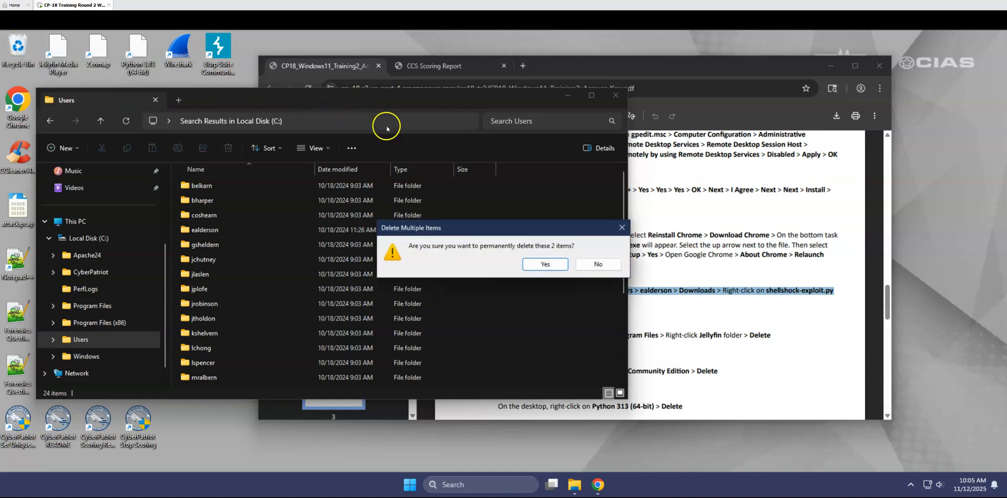
left_click(535, 271)
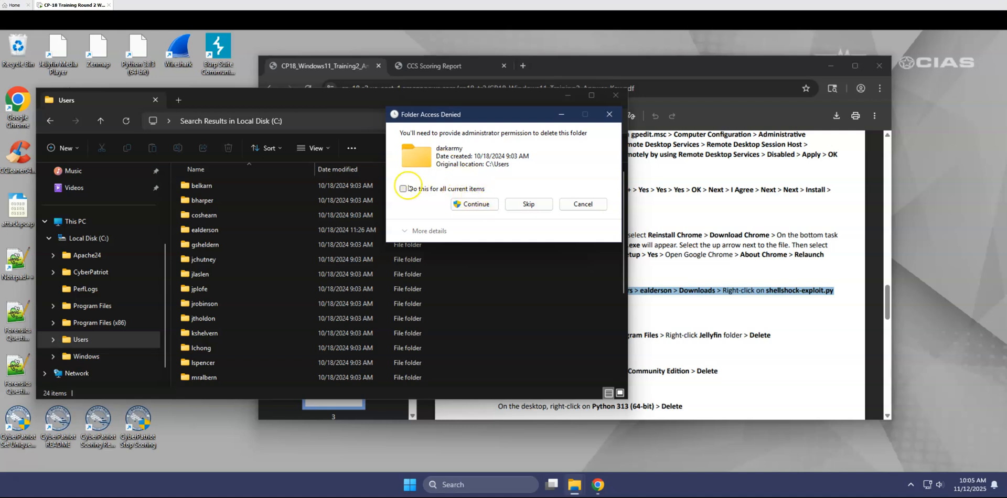
left_click(403, 188)
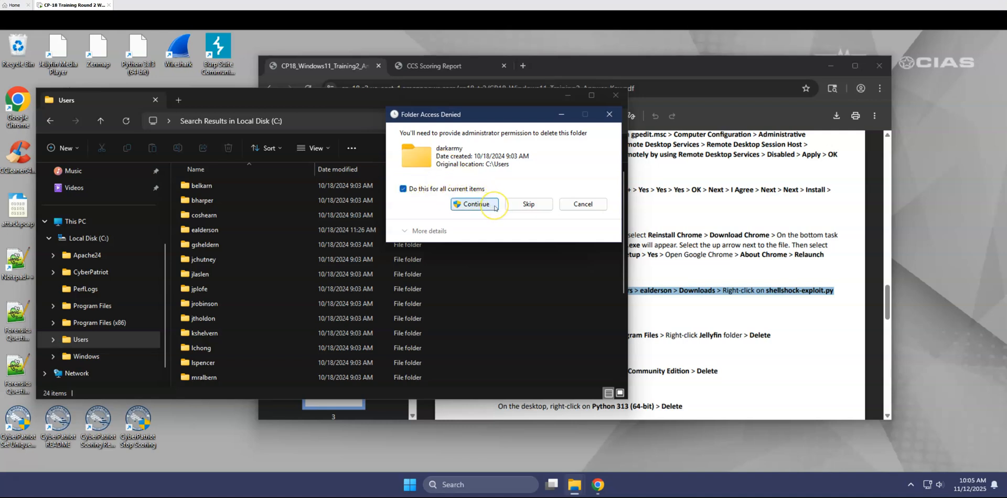
left_click(475, 204)
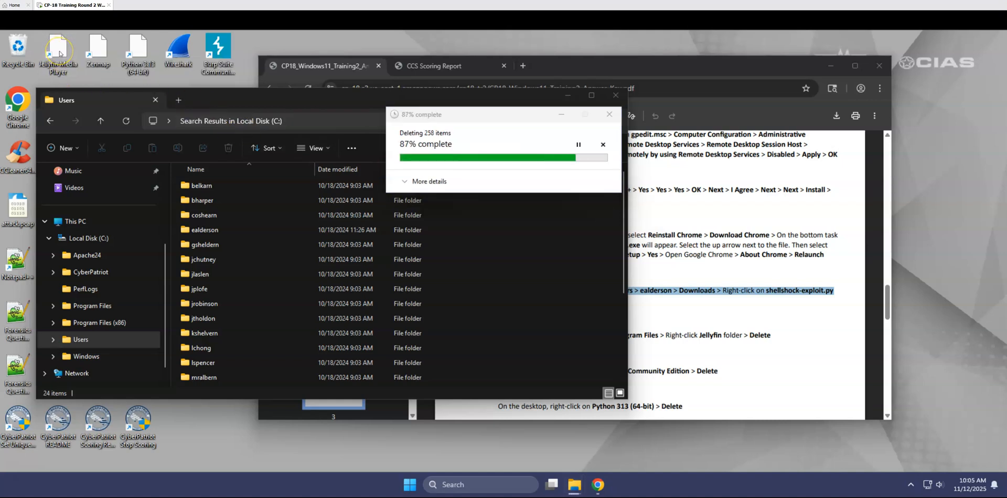
Delete the Jellyfin Media Player, Zenmap and Python 3.13 (64-bit) shortcuts from the desktop.
right_click(59, 53)
left_click(208, 70)
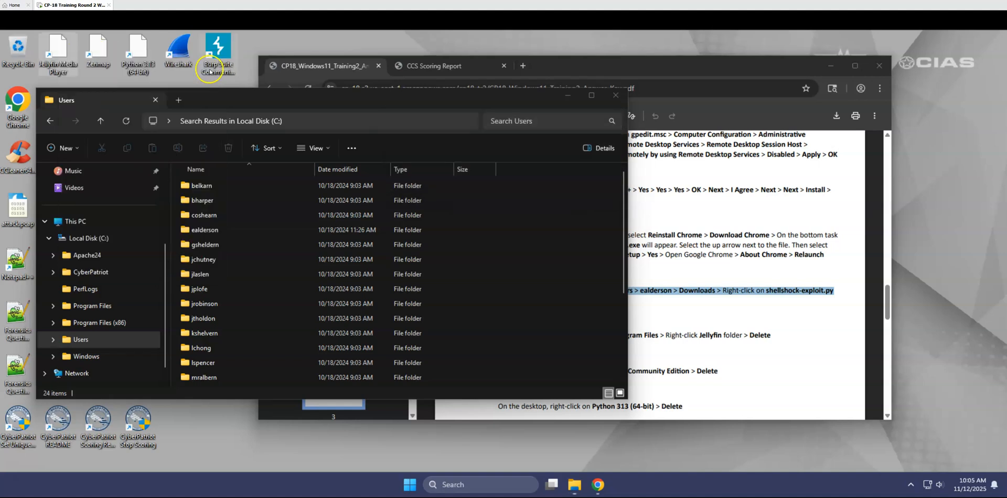
right_click(97, 54)
left_click(220, 68)
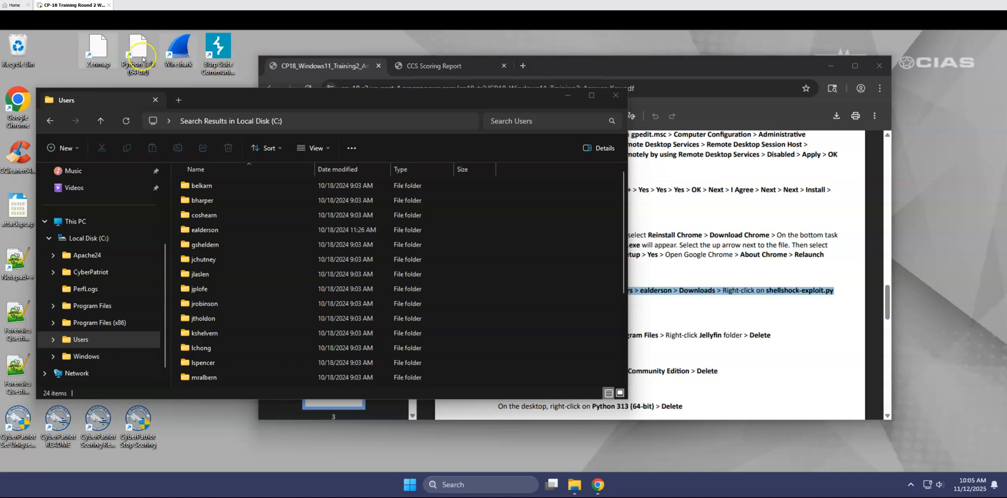
right_click(132, 55)
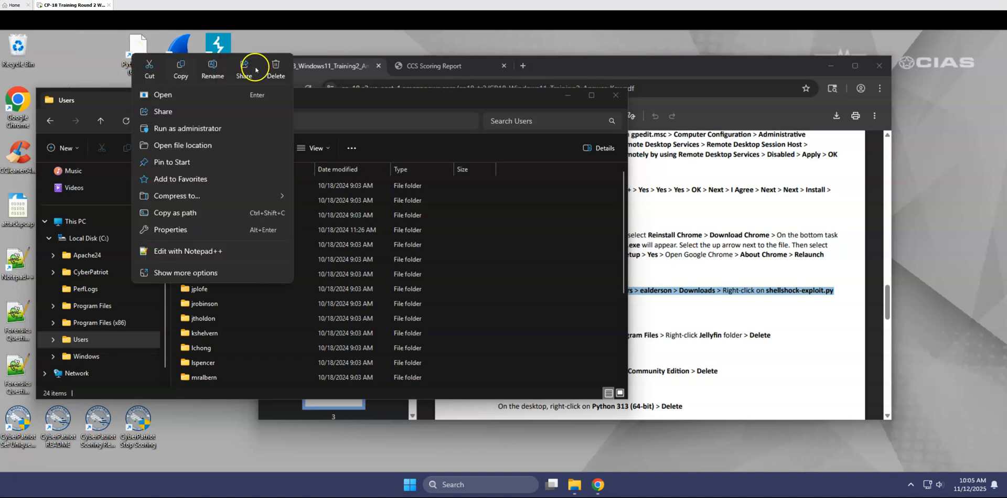
left_click(274, 66)
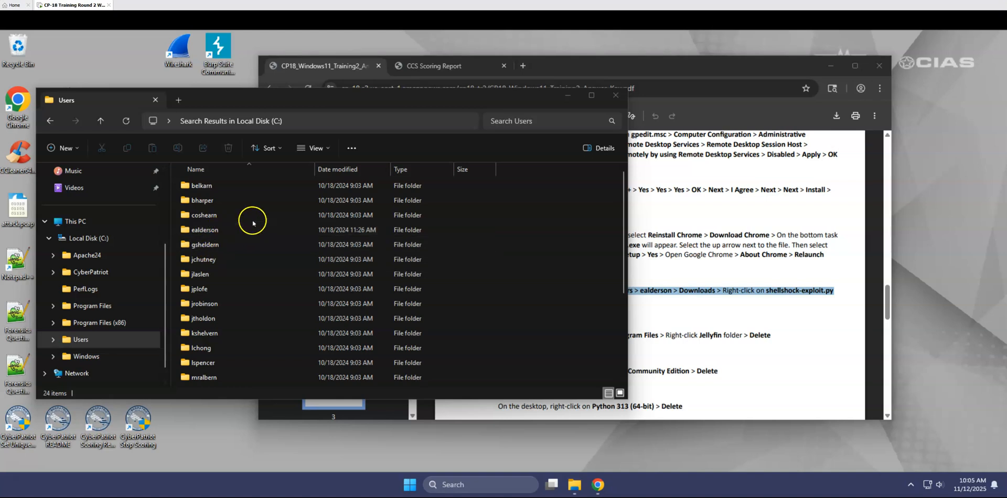
Empty the Recycle Bin of the deleted shortcuts and close the Users folder window.
left_click_drag(218, 100, 310, 100)
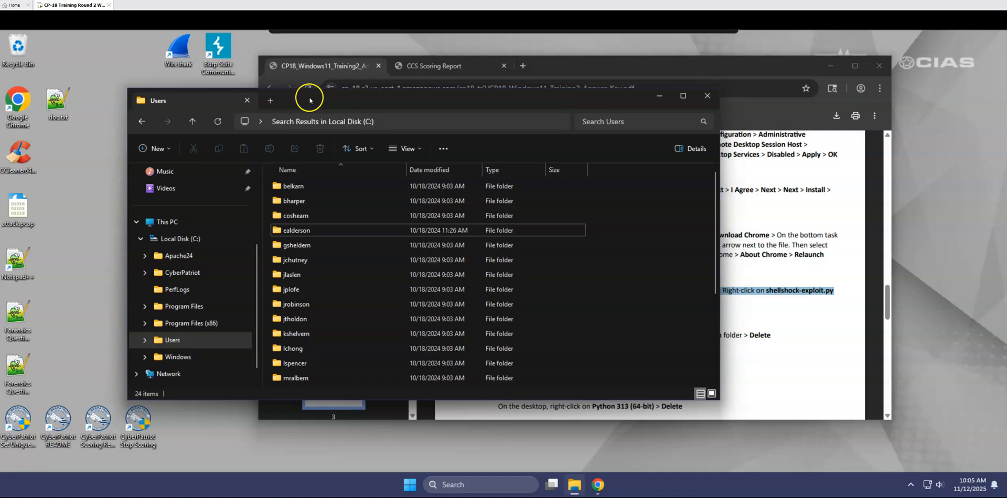
left_click(12, 48)
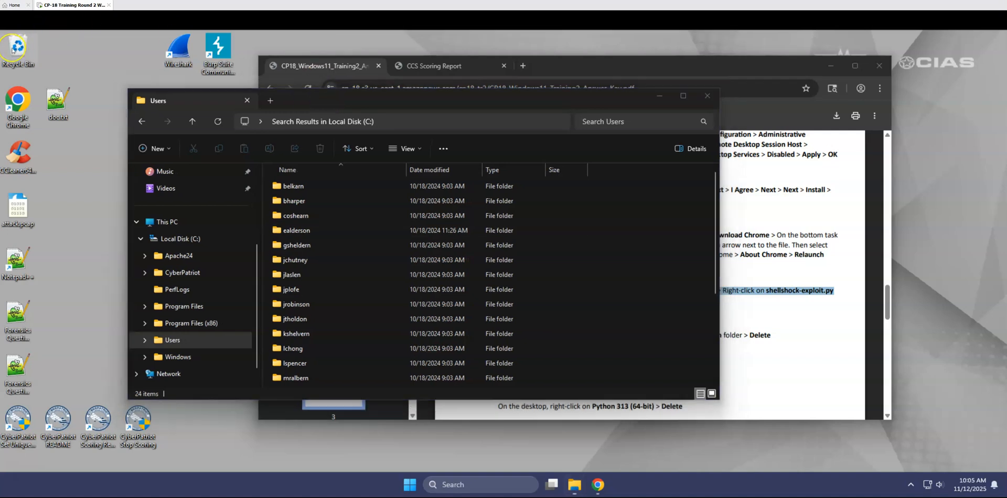
right_click(12, 49)
left_click(66, 106)
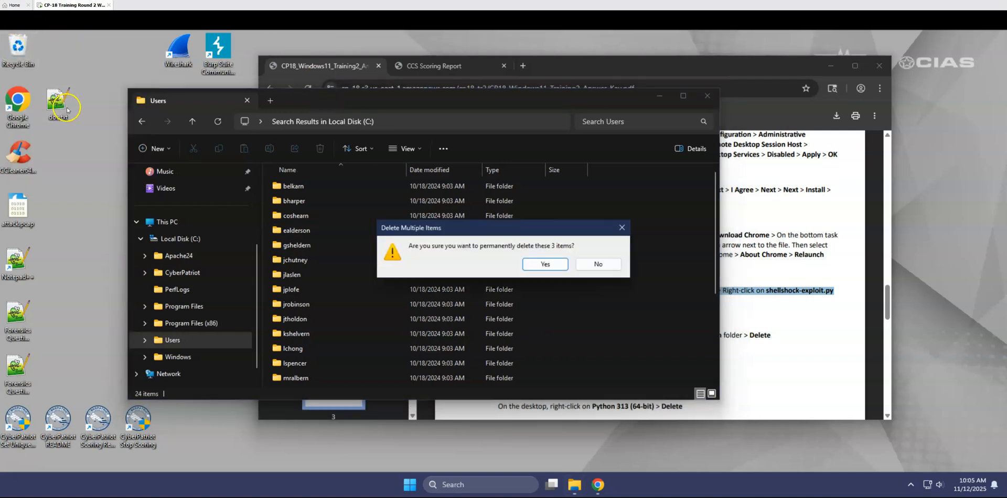
left_click(547, 264)
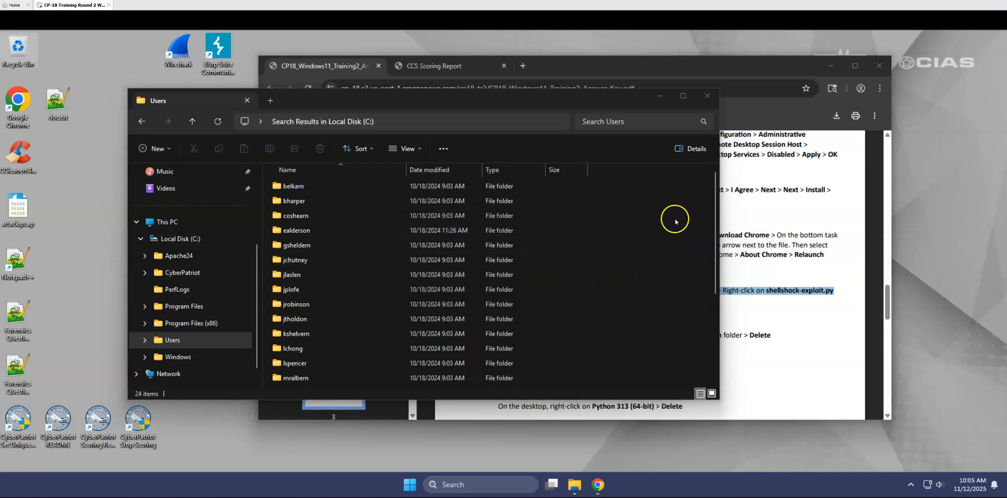
left_click(708, 96)
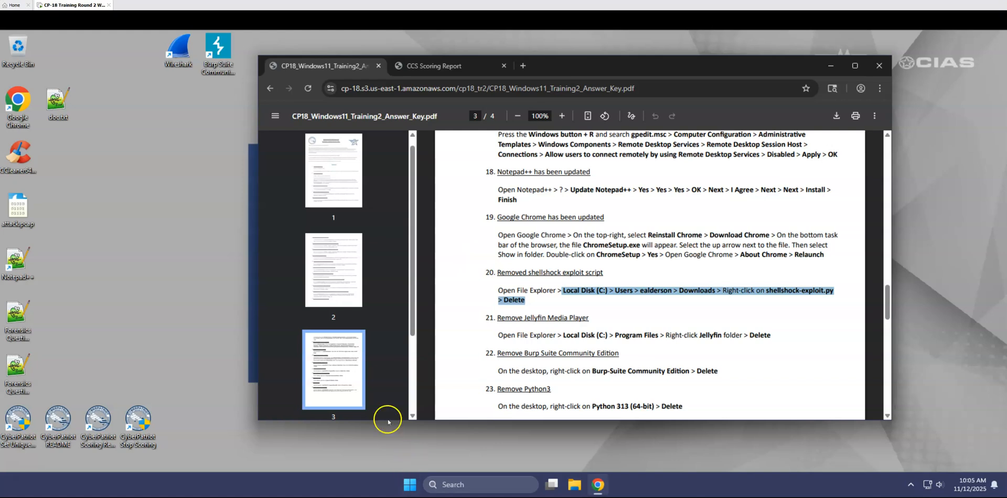
Review the scored security issues in the CyberPatriot scoring report, close the duplicate report and reload the original one.
left_click(97, 422)
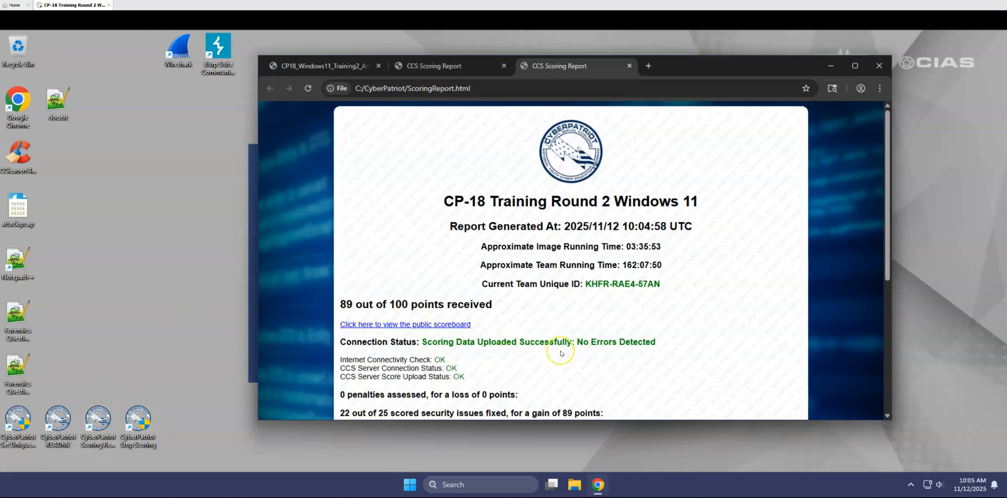
scroll(561, 353, "down", 3)
scroll(561, 354, "down", 2)
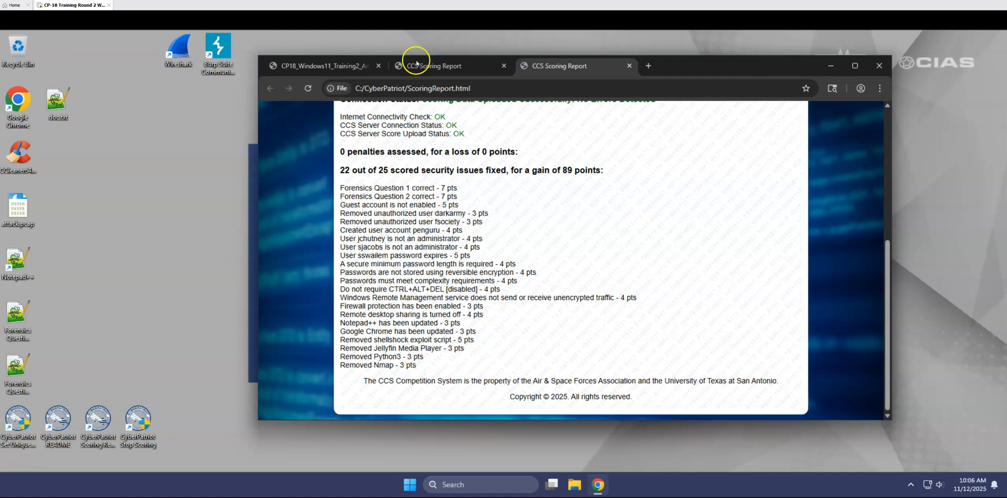
left_click(629, 66)
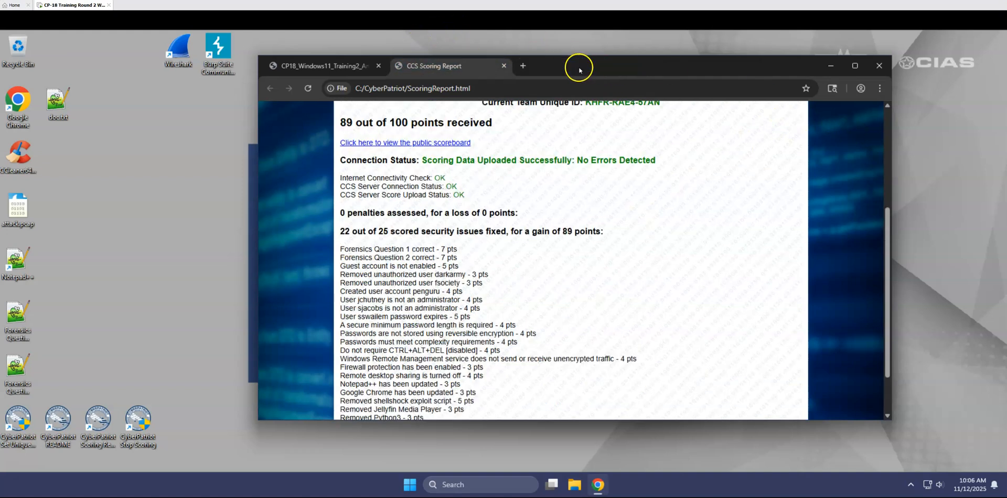
left_click(305, 89)
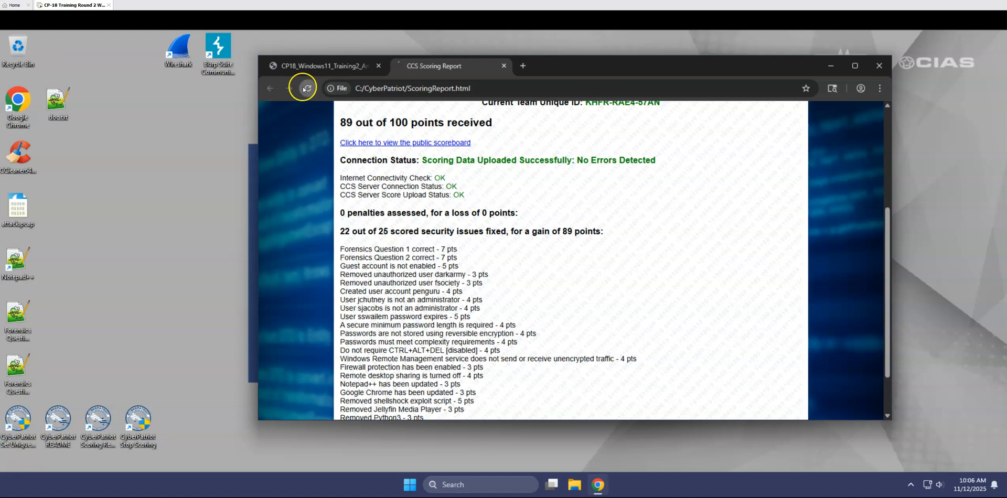
Find the Burp Suite removal instructions in the answer key and copy the name "Burp-Suite Community Edition".
left_click(294, 64)
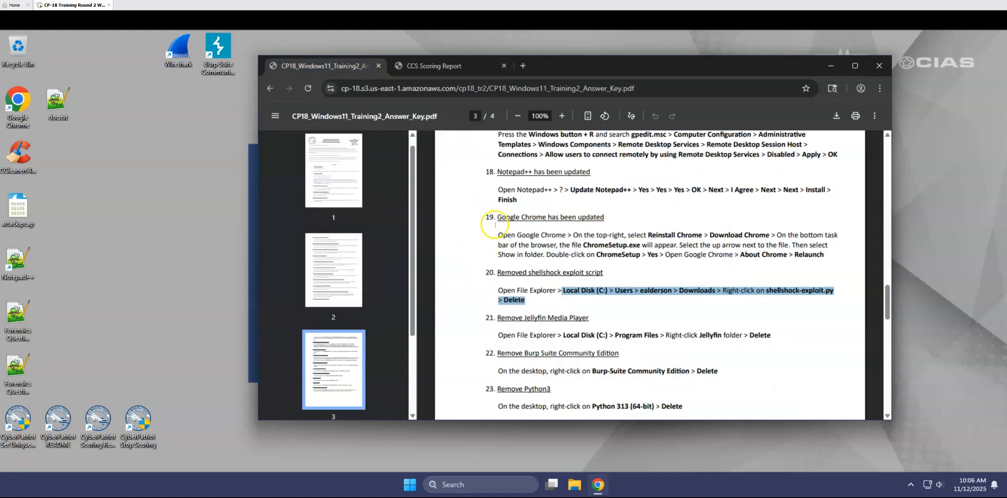
scroll(474, 249, "down", 2)
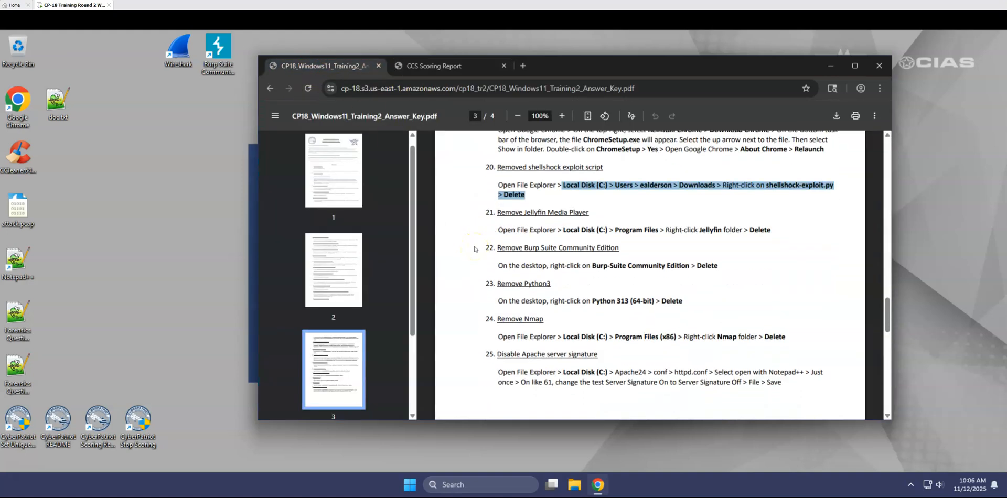
left_click_drag(496, 248, 730, 268)
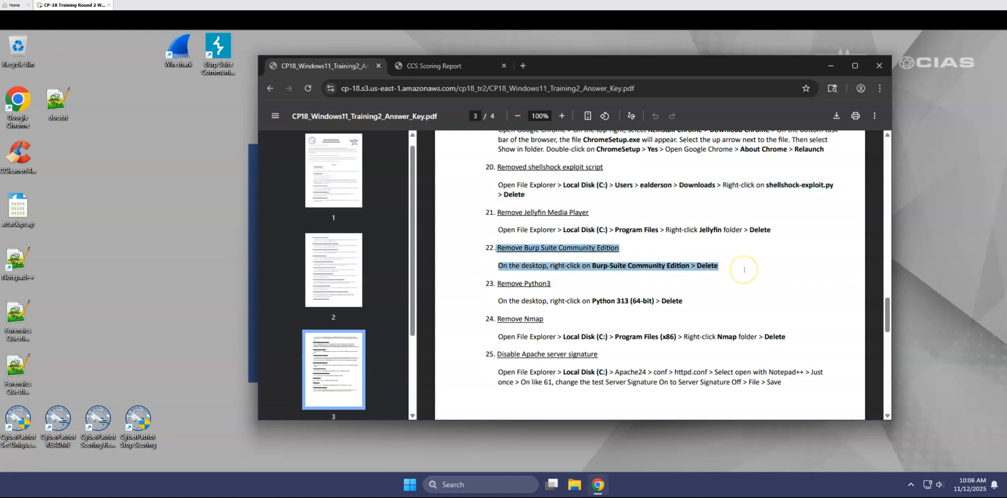
left_click(609, 266)
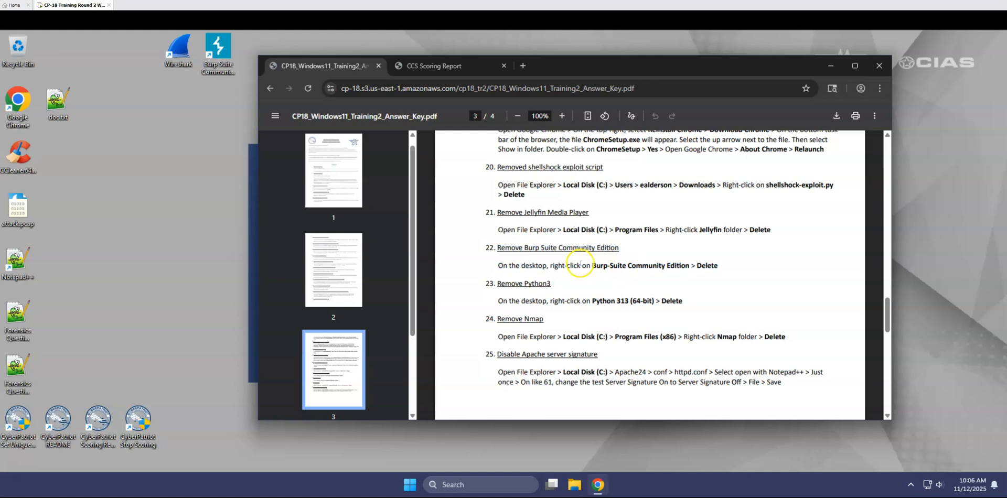
left_click_drag(592, 265, 685, 268)
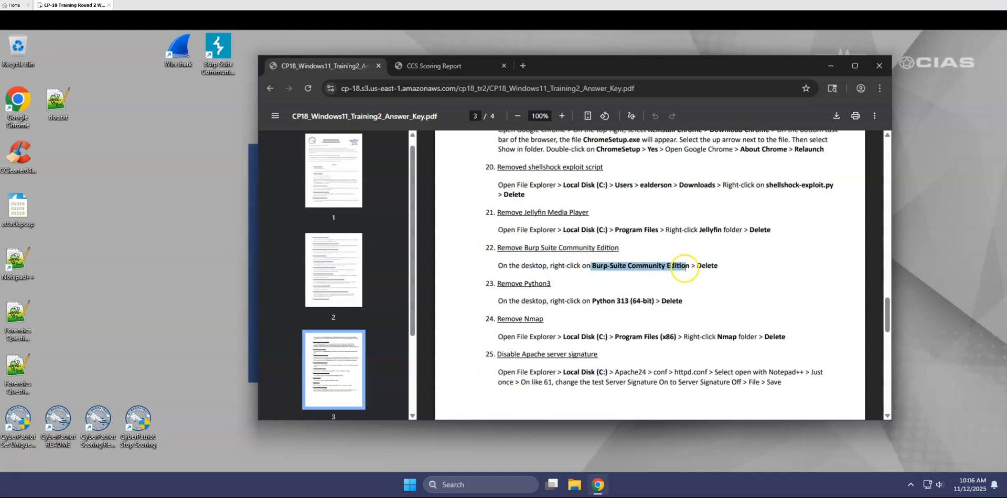
right_click(686, 267)
left_click(682, 263)
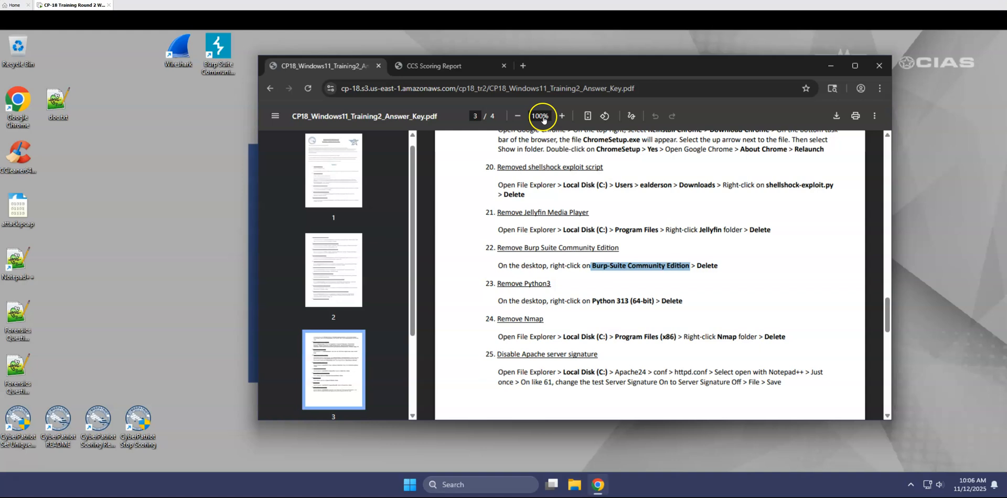
Search the web for Burp-Suite Community Edition in a new tab and look through the results.
left_click(523, 65)
key("ctrl+v")
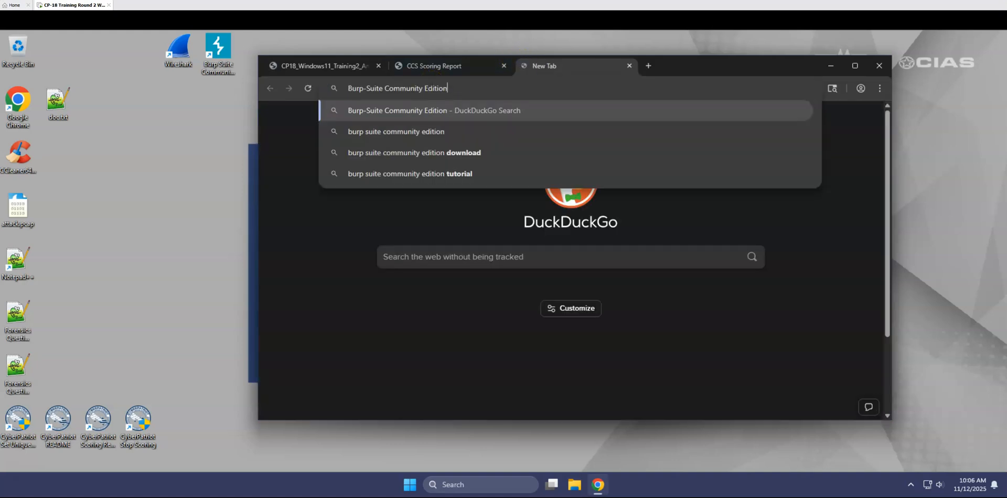
key("Return")
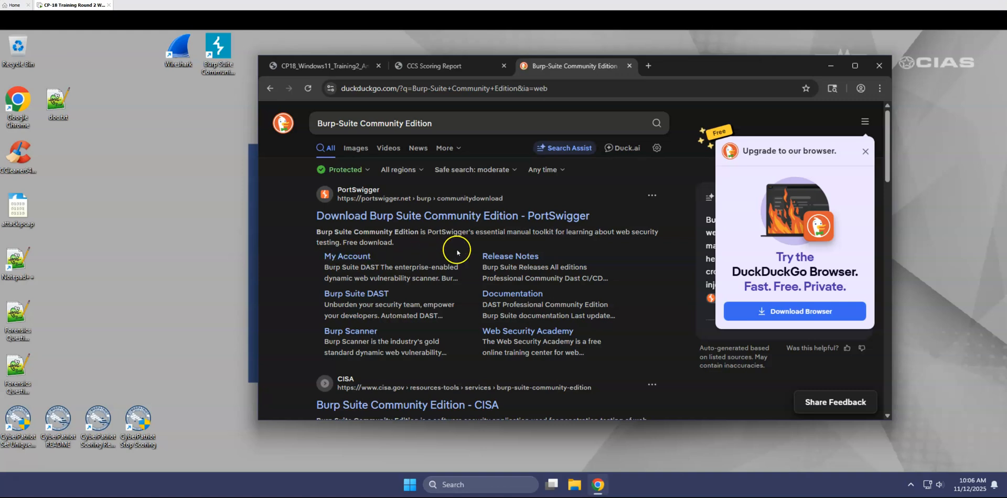
scroll(458, 265, "down", 1)
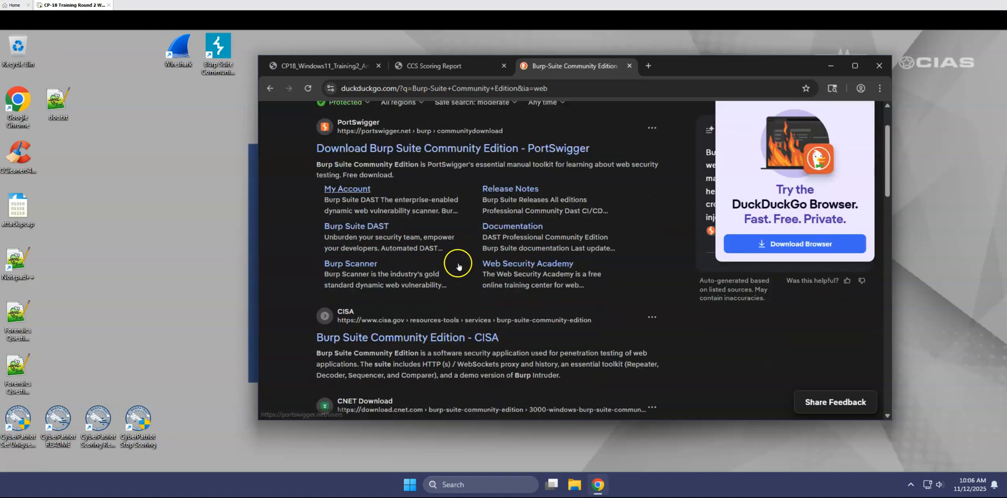
scroll(458, 266, "down", 1)
scroll(458, 266, "down", 3)
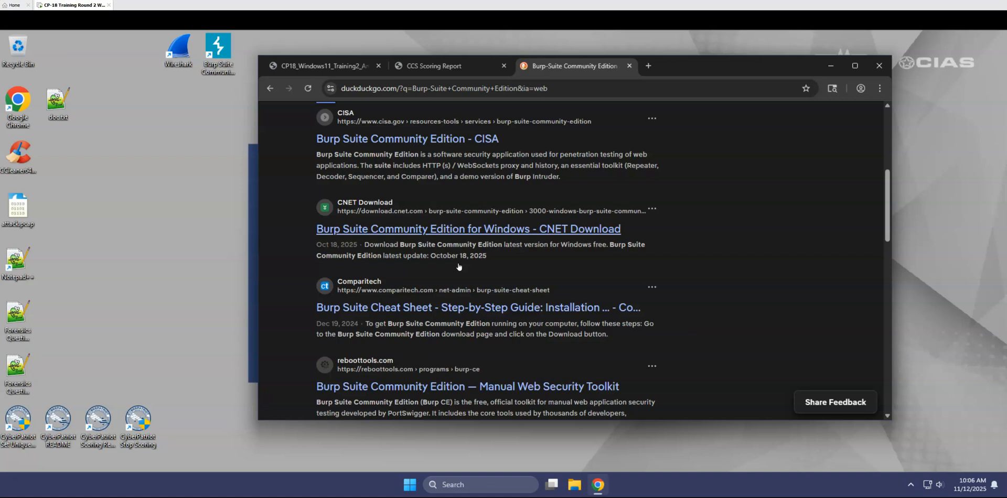
Search Windows for "programs and" and open the Add or remove programs settings.
left_click(464, 486)
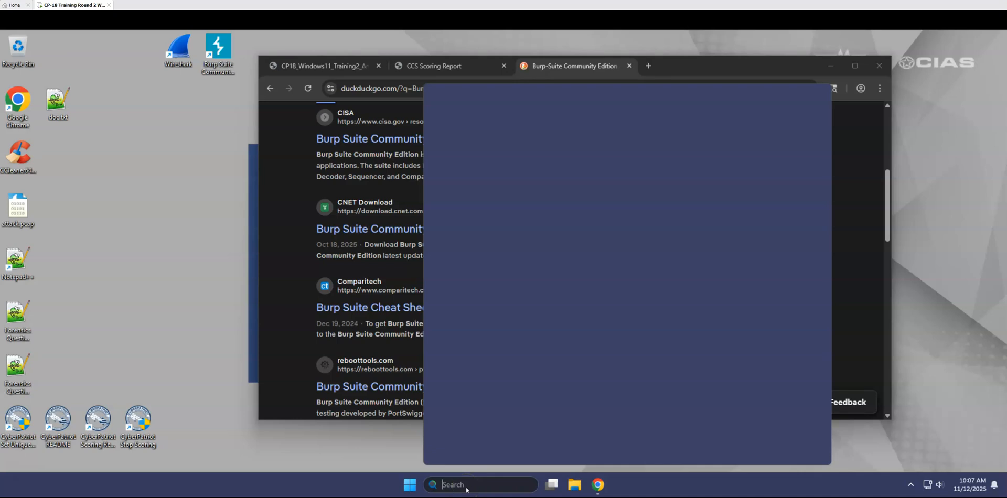
type("programs and")
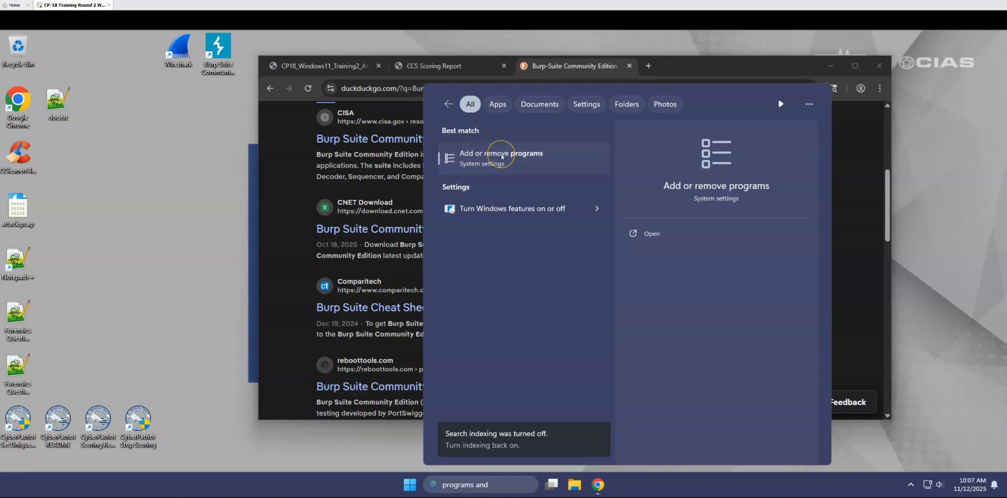
left_click(502, 156)
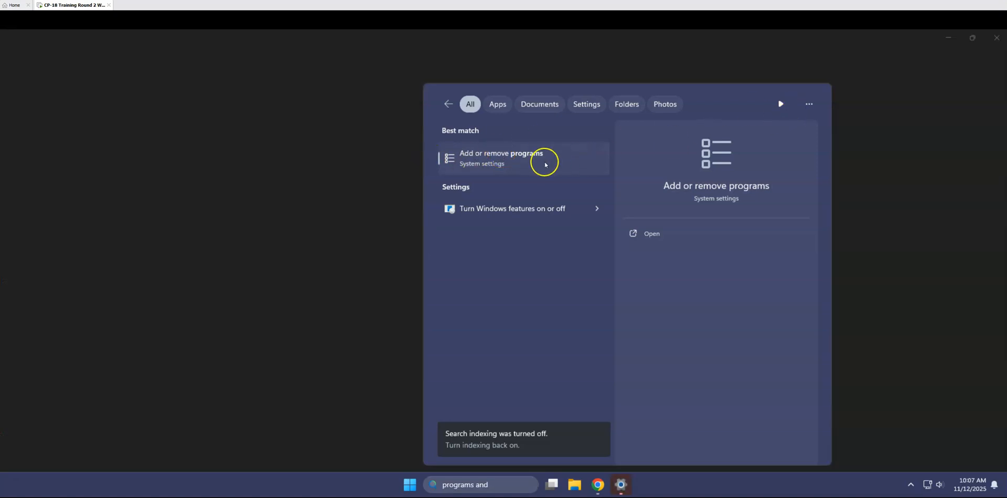
Start uninstalling Burp Suite Community Edition 2024.8.5 from the installed apps and allow the uninstaller to make changes.
left_click(261, 232)
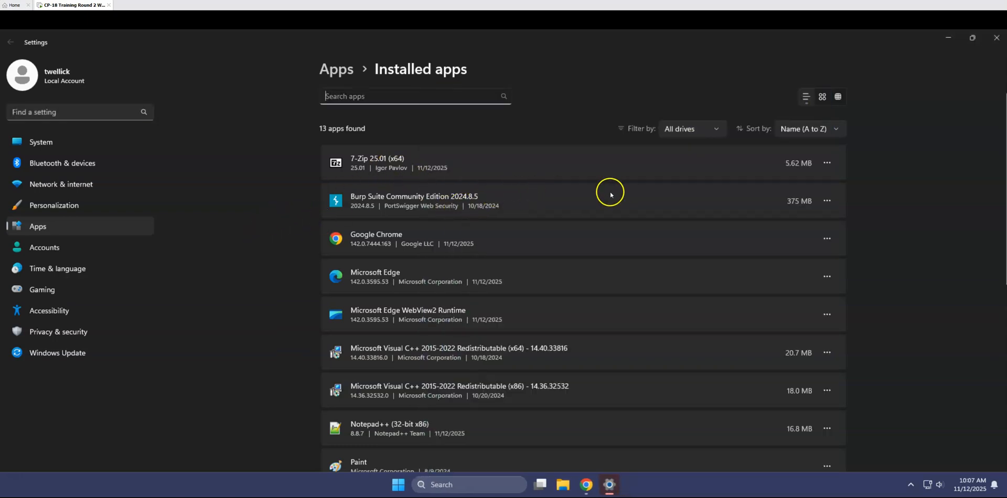
left_click(604, 195)
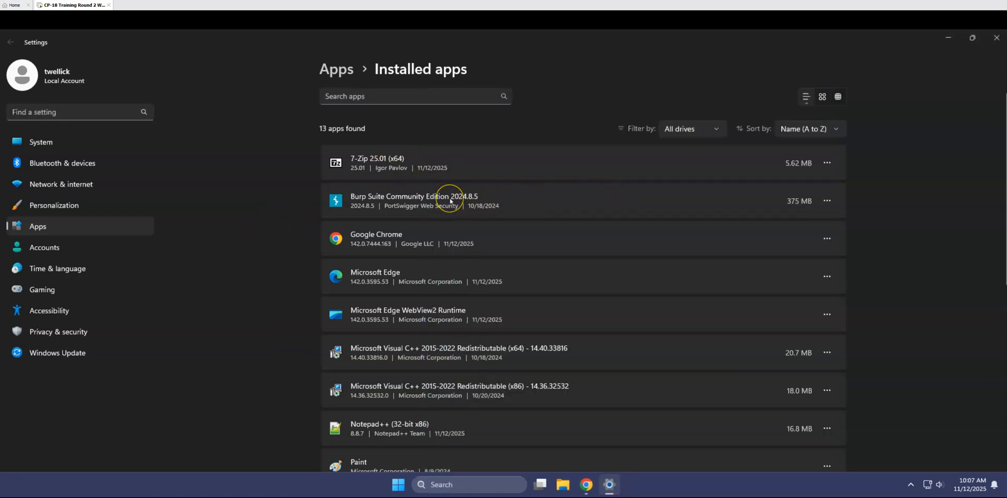
left_click(827, 201)
left_click(709, 239)
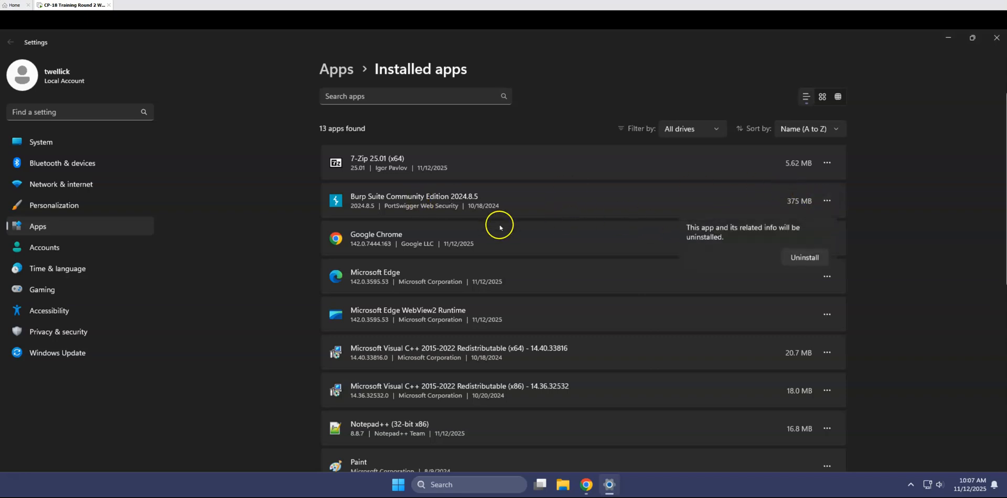
left_click(790, 256)
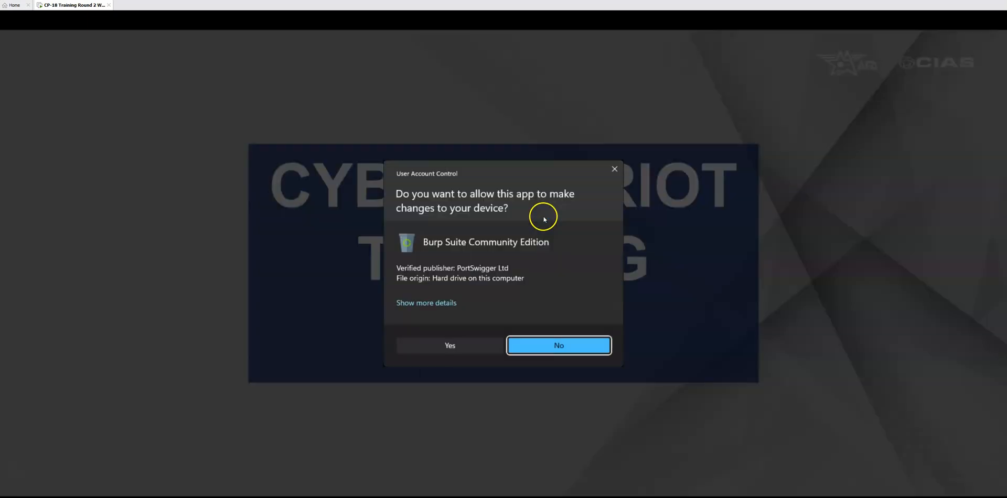
left_click(462, 348)
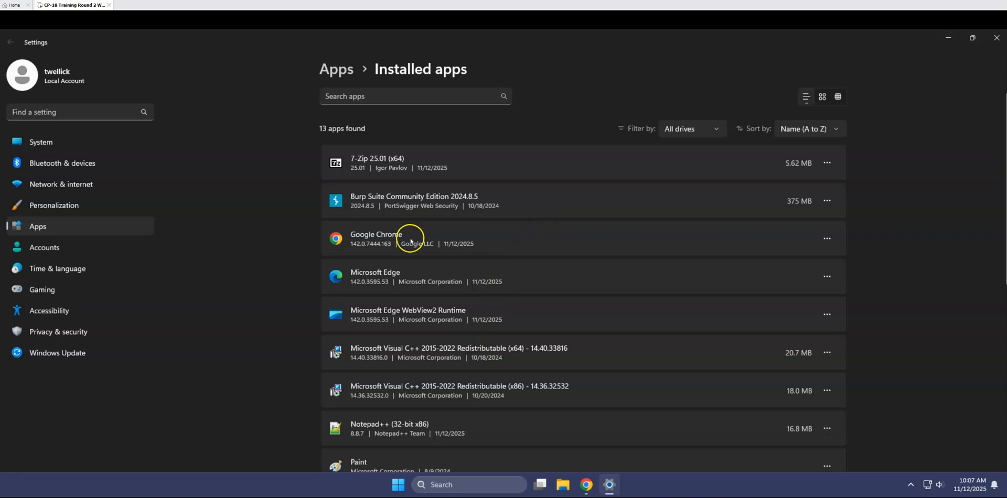
Complete the Burp Suite Community Edition uninstall wizard and close the installed apps settings.
scroll(344, 254, "down", 5)
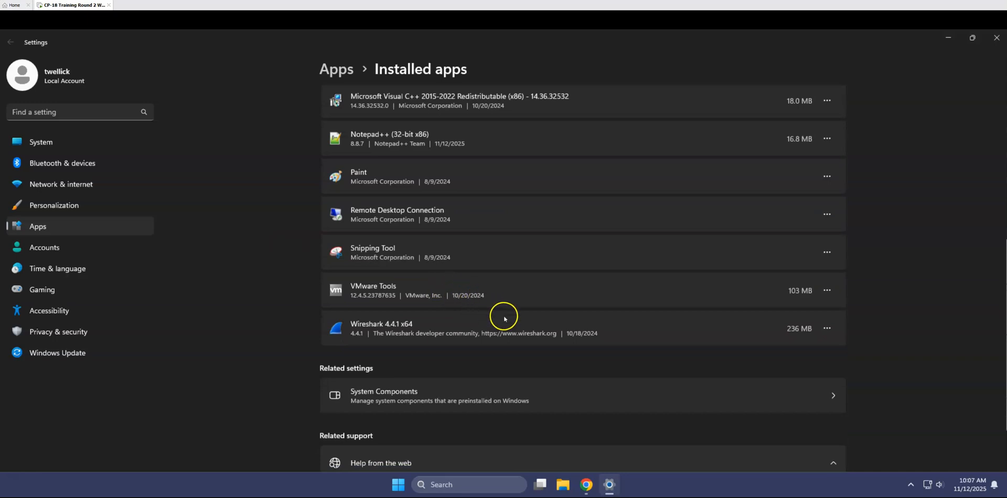
scroll(394, 305, "up", 2)
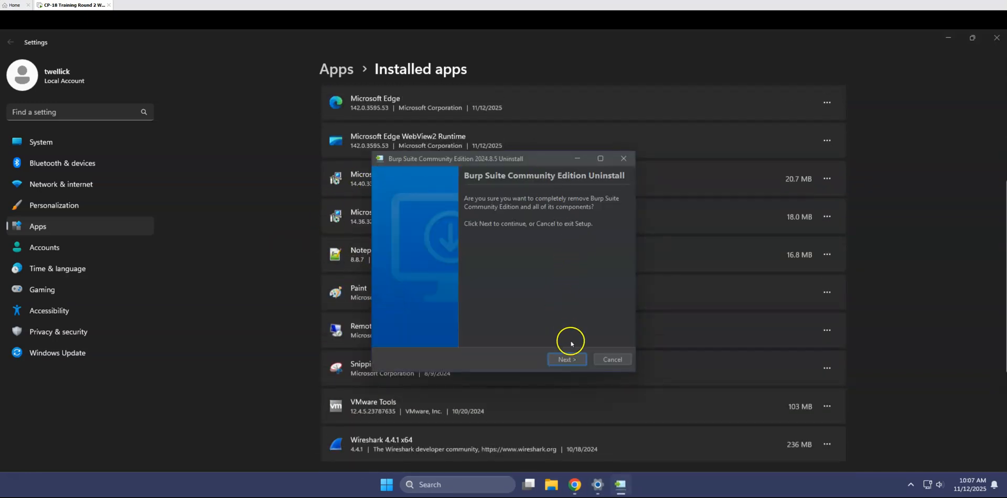
left_click(569, 360)
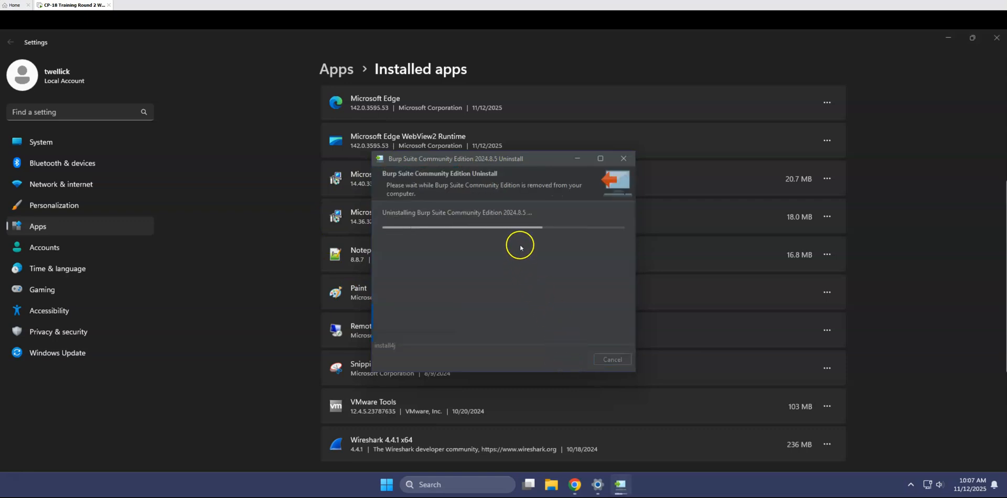
left_click(609, 360)
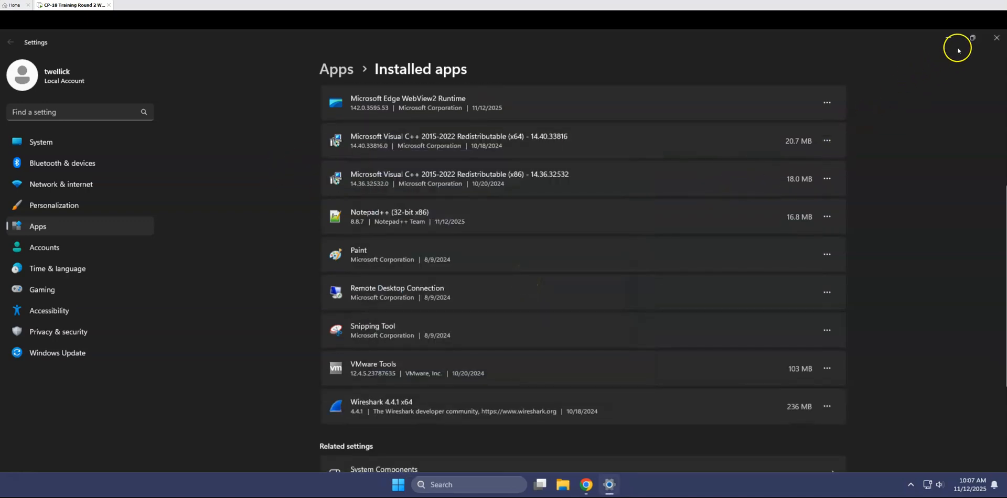
left_click(997, 38)
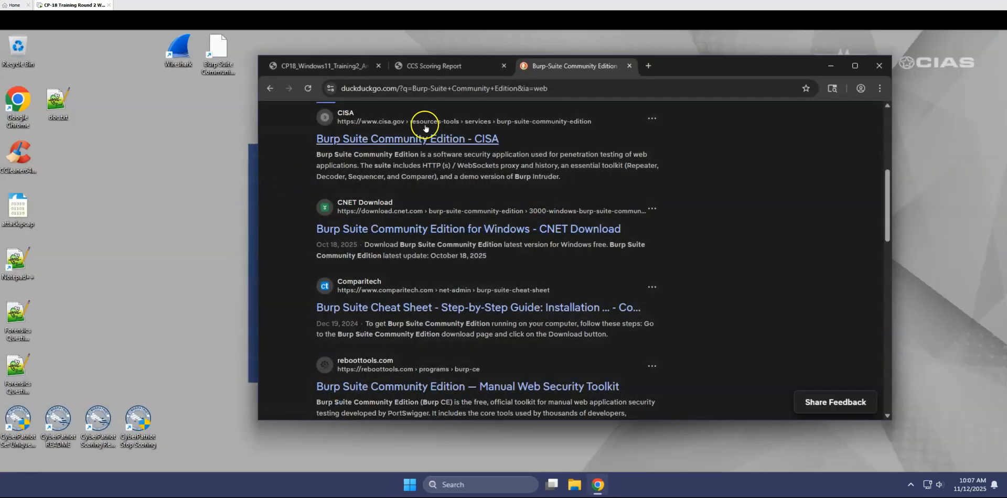
Close the Burp Suite search results and find the "Disable Apache server signature" instructions in the answer key.
left_click(630, 66)
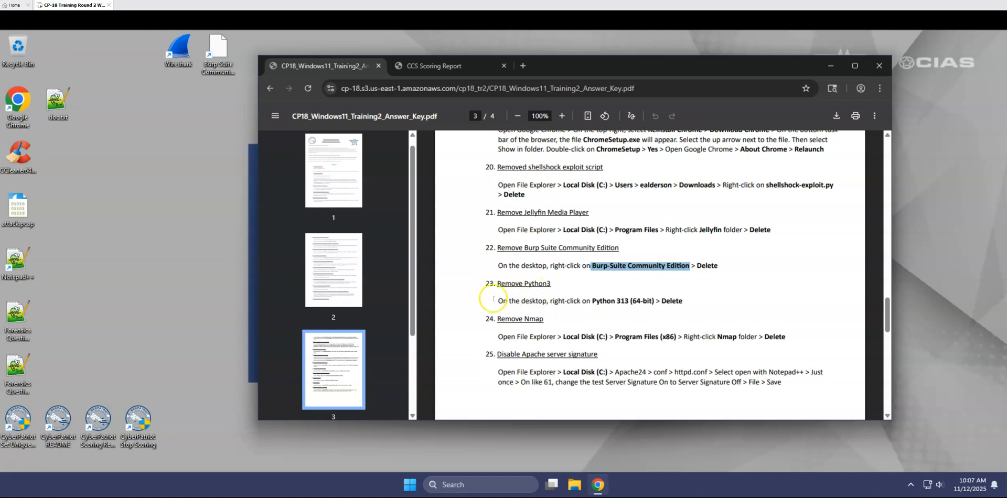
scroll(494, 299, "down", 1)
left_click_drag(495, 302, 620, 301)
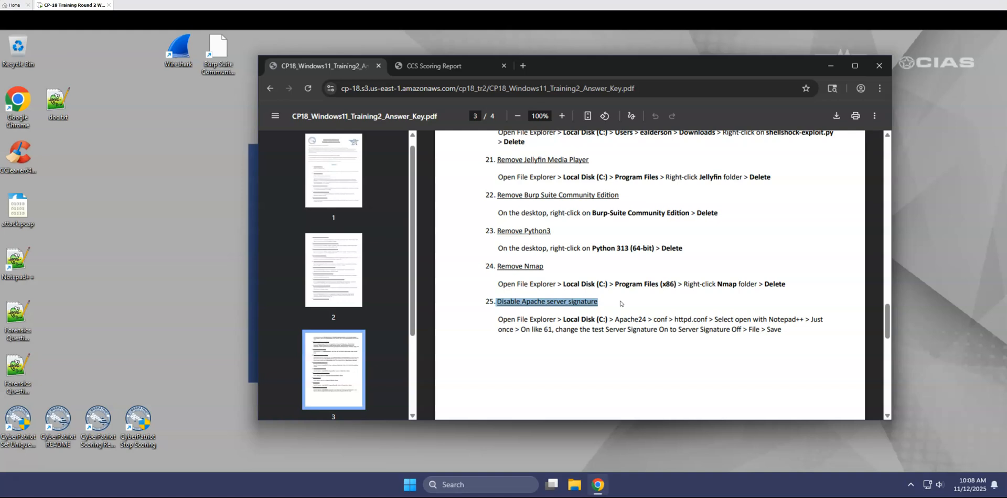
left_click(621, 316)
Open the Apache24 conf folder on Local Disk (C:) in File Explorer.
mouse_move(601, 489)
left_click(575, 485)
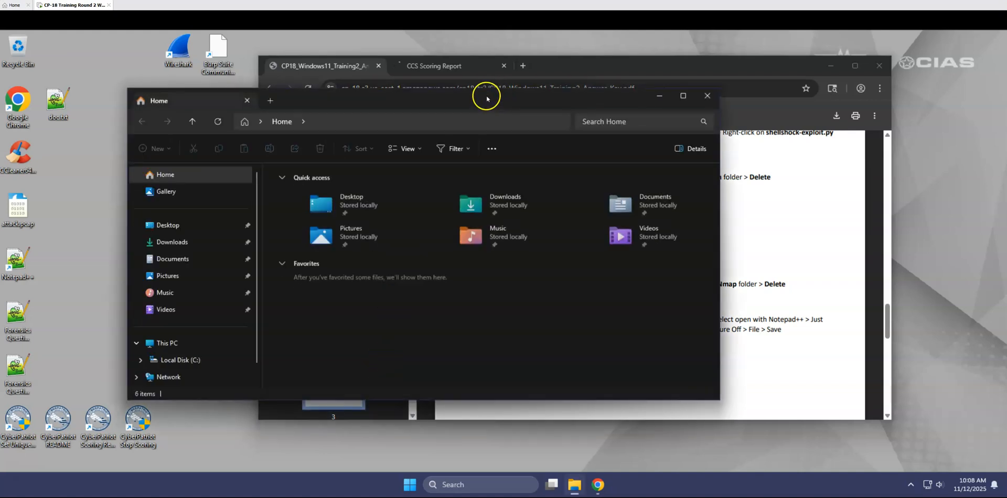
left_click_drag(485, 96, 372, 43)
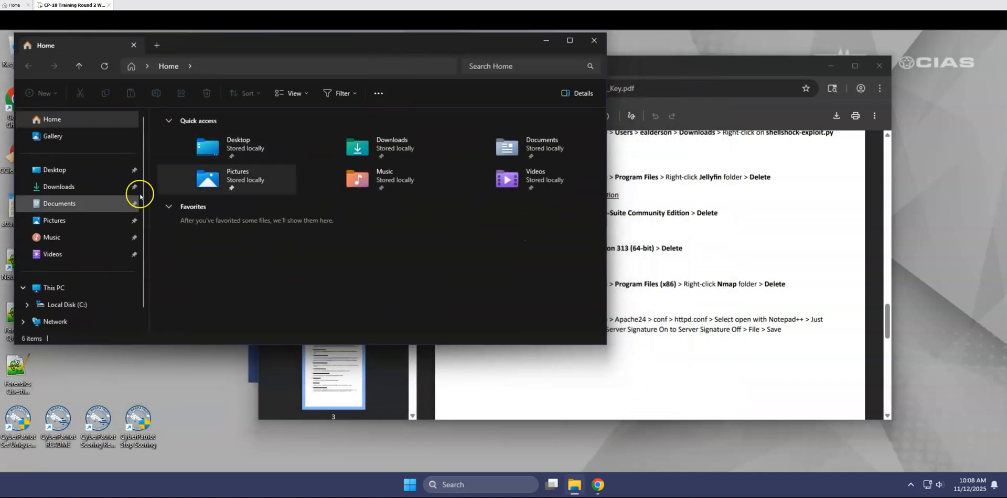
left_click(43, 307)
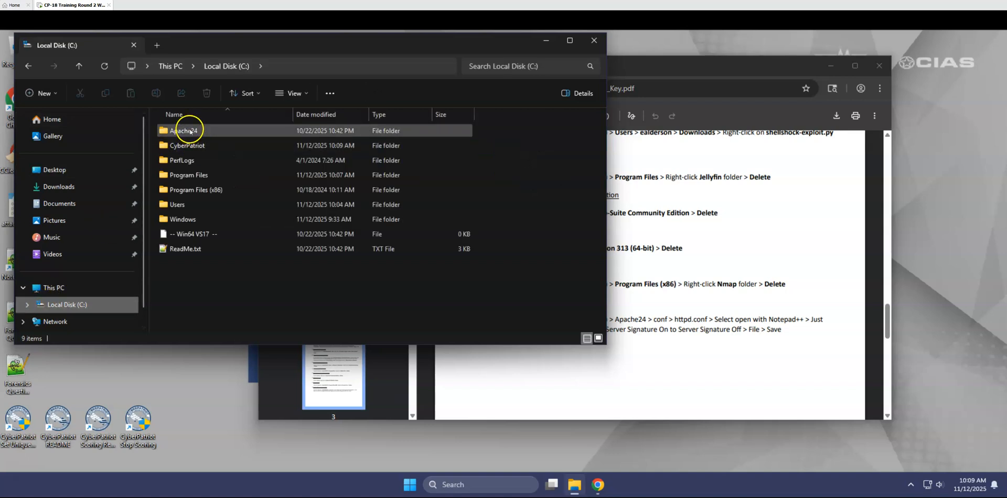
double_click(190, 131)
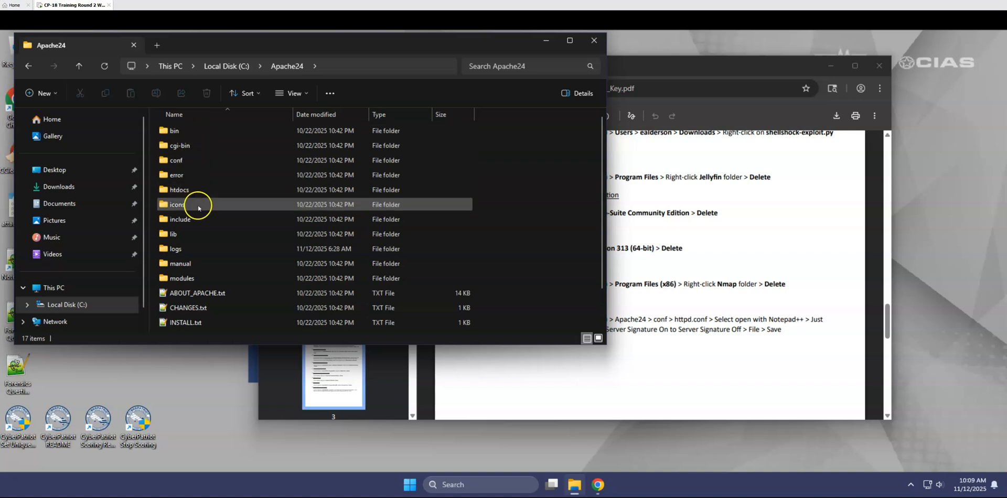
double_click(194, 160)
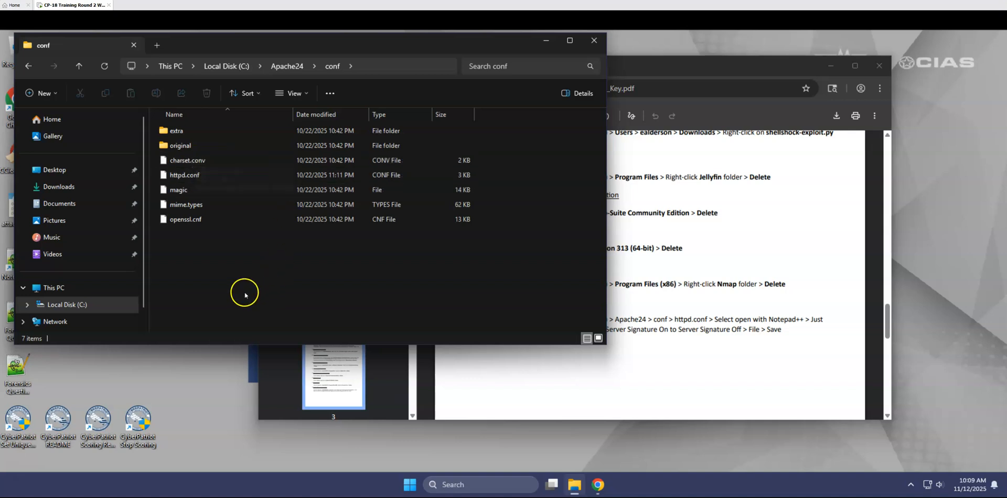
Open the httpd.conf file from the conf folder for editing in Notepad++.
left_click(207, 176)
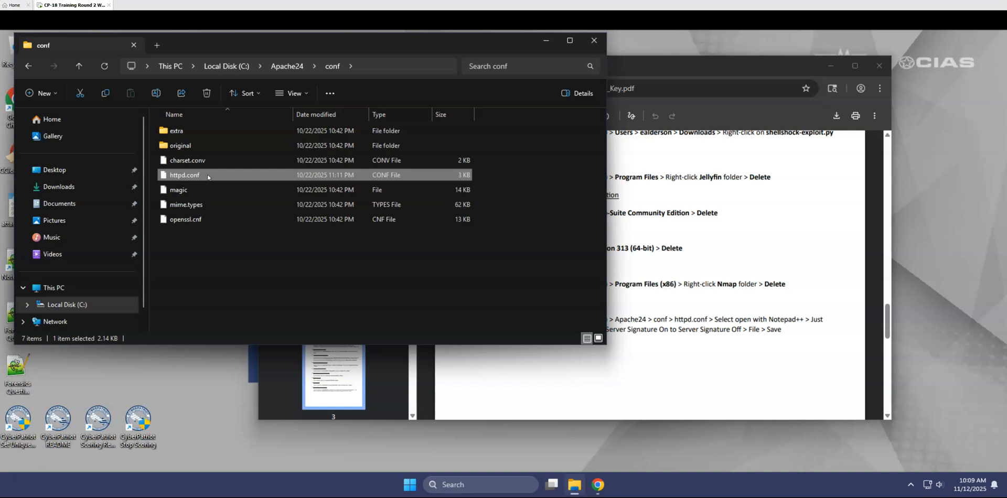
right_click(208, 177)
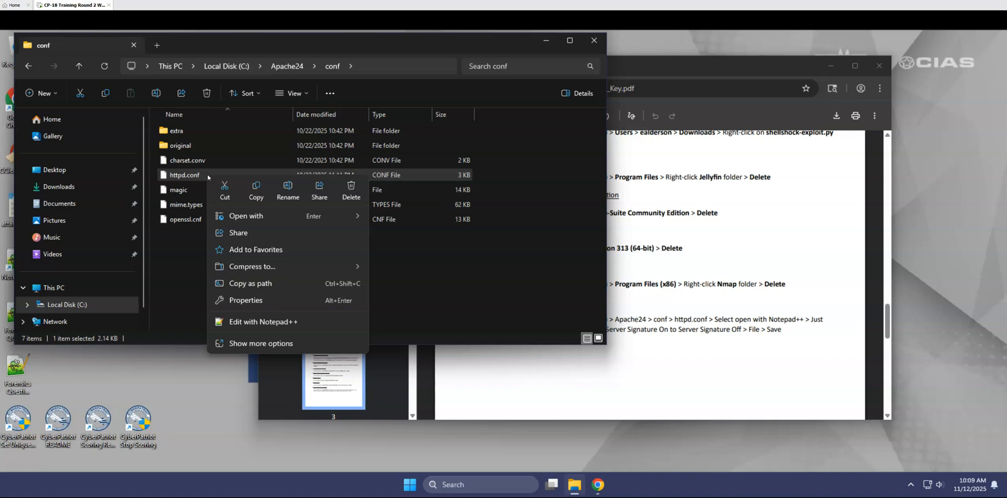
left_click(247, 320)
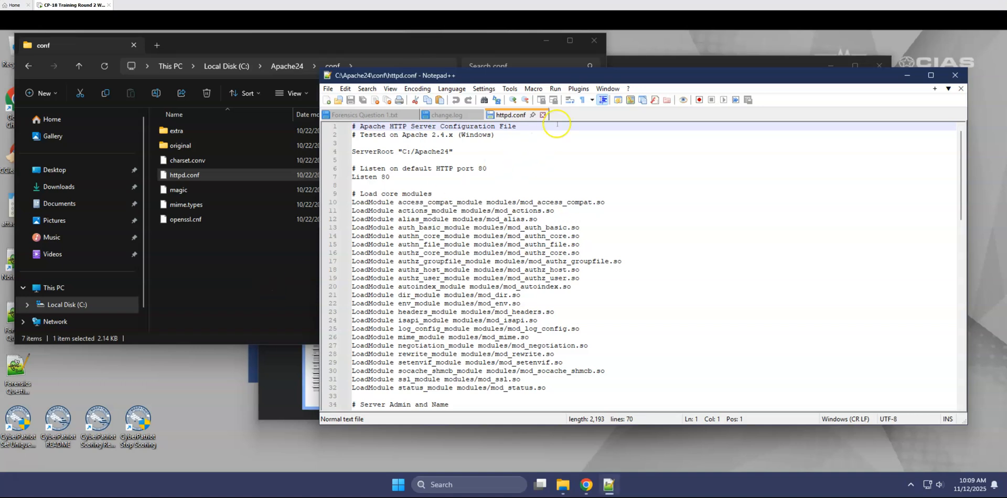
Arrange the httpd.conf editor and the answer key side by side to follow the Apache server signature instructions.
left_click_drag(589, 76, 283, 67)
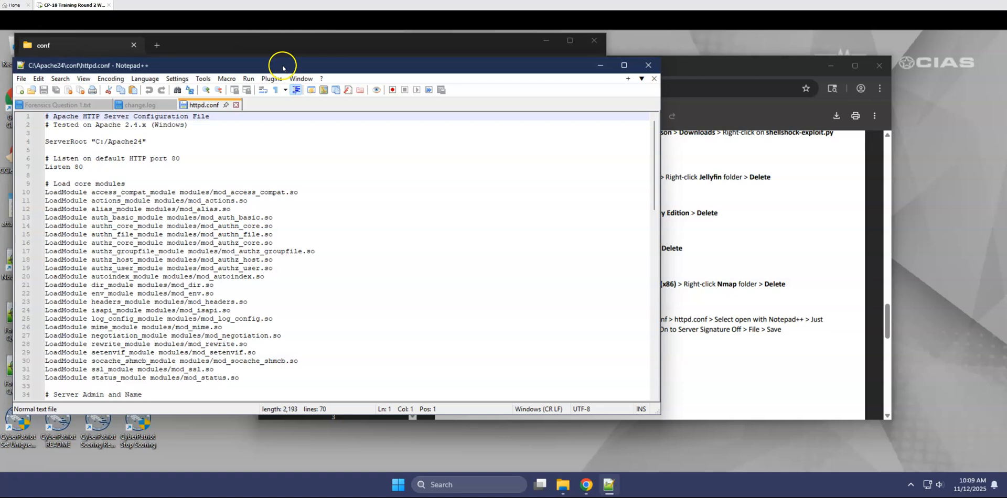
left_click(713, 67)
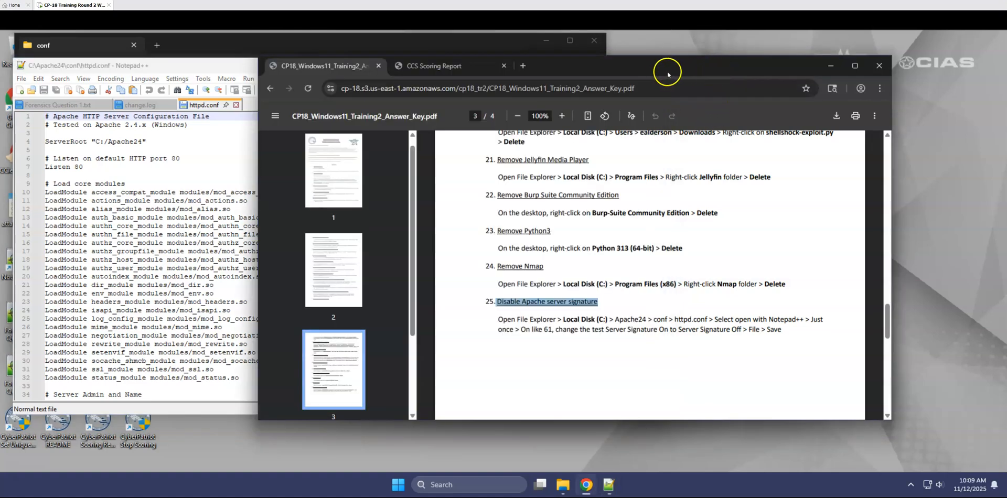
left_click_drag(657, 75, 789, 75)
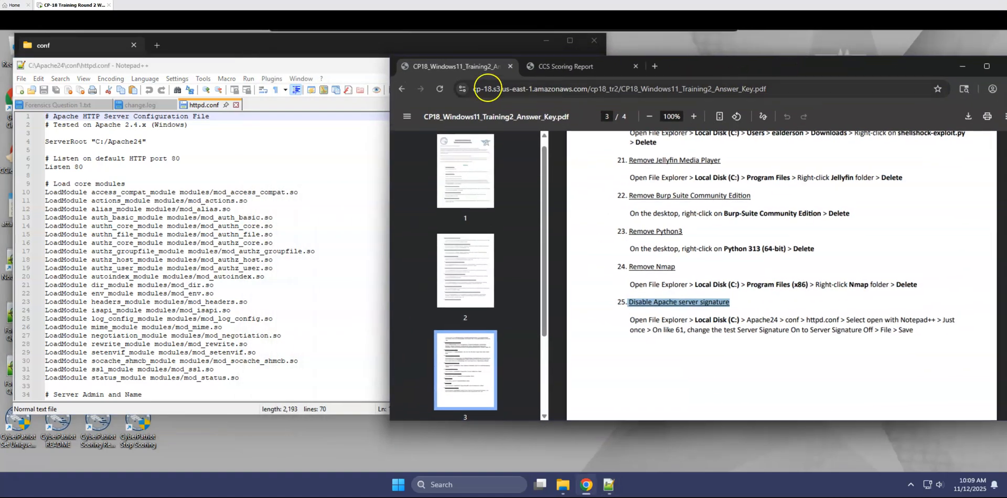
left_click(291, 68)
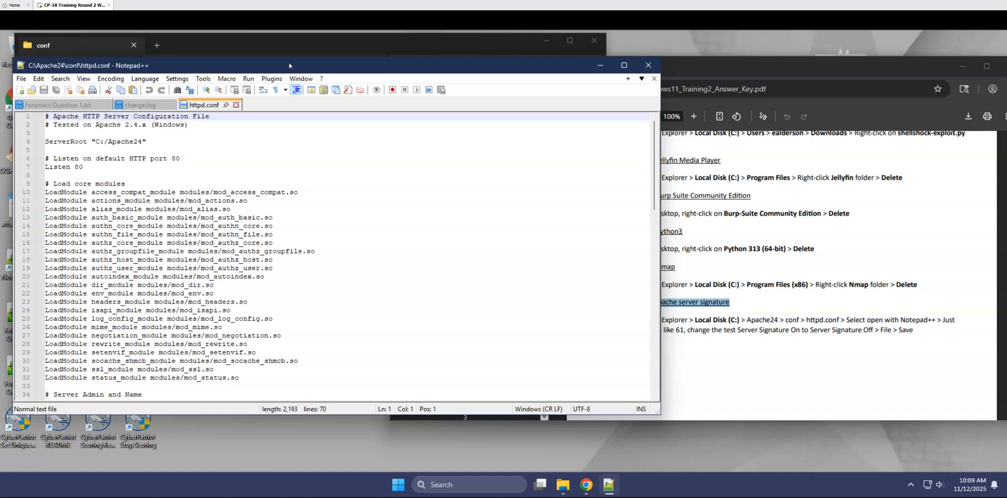
left_click(726, 356)
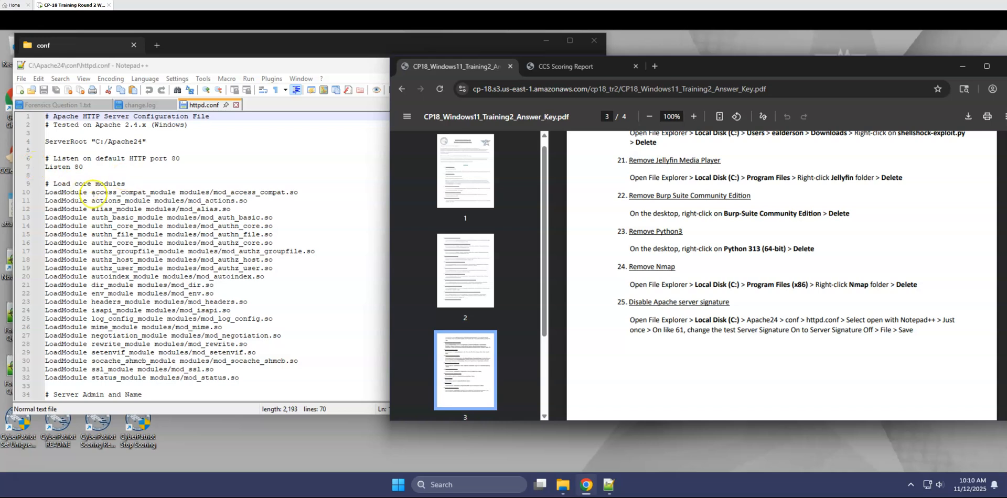
Change ServerSignature to Off on line 61 of httpd.conf and save the file.
scroll(38, 297, "down", 2)
scroll(38, 297, "down", 6)
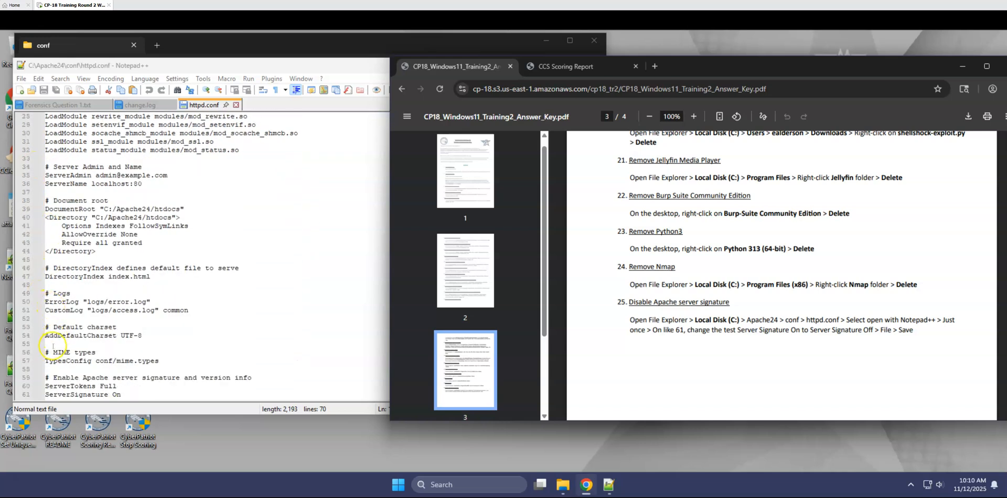
scroll(51, 349, "down", 1)
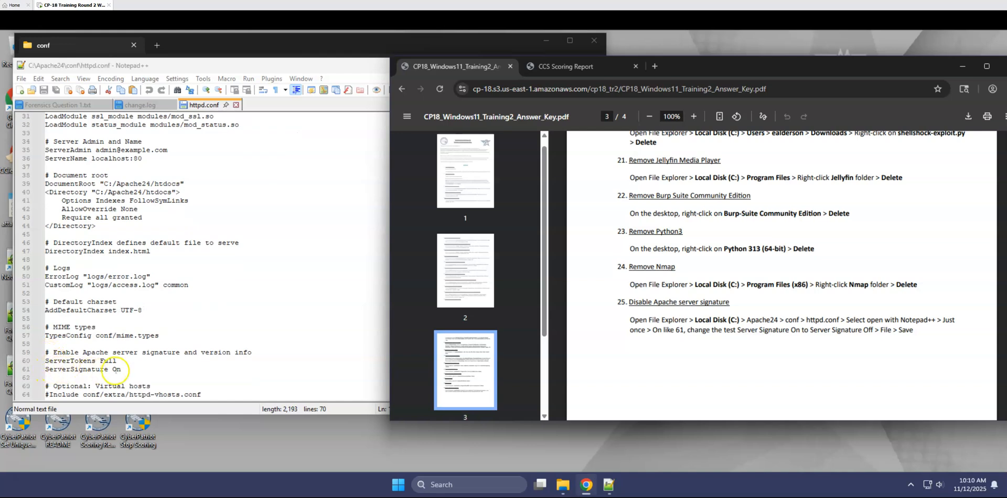
left_click(113, 370)
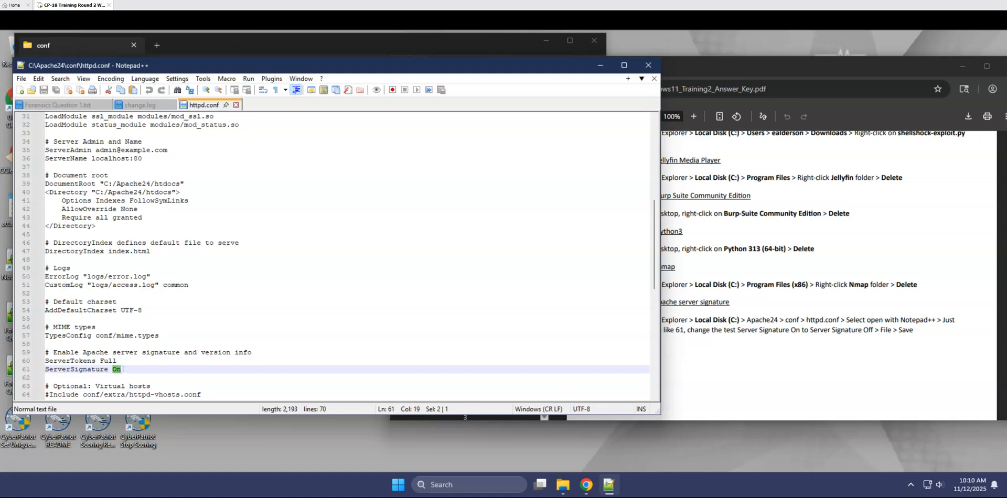
type("O")
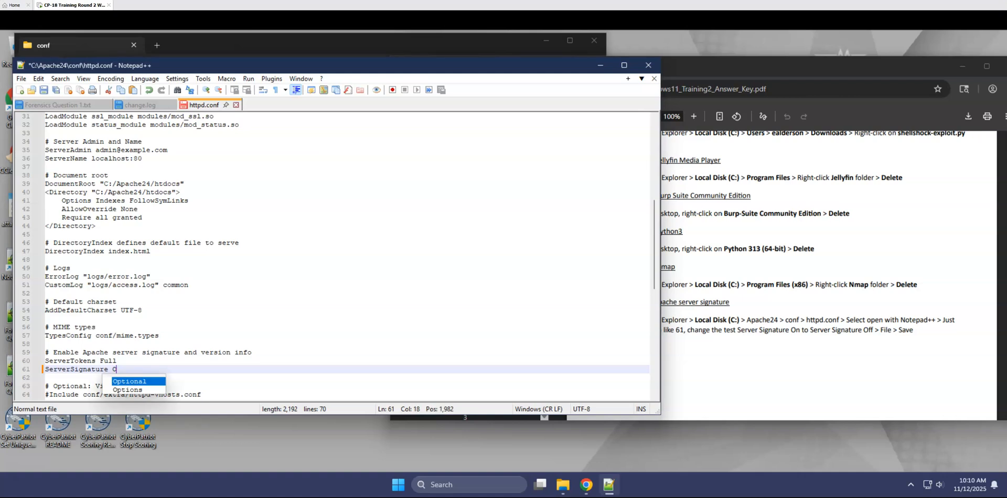
type("ff")
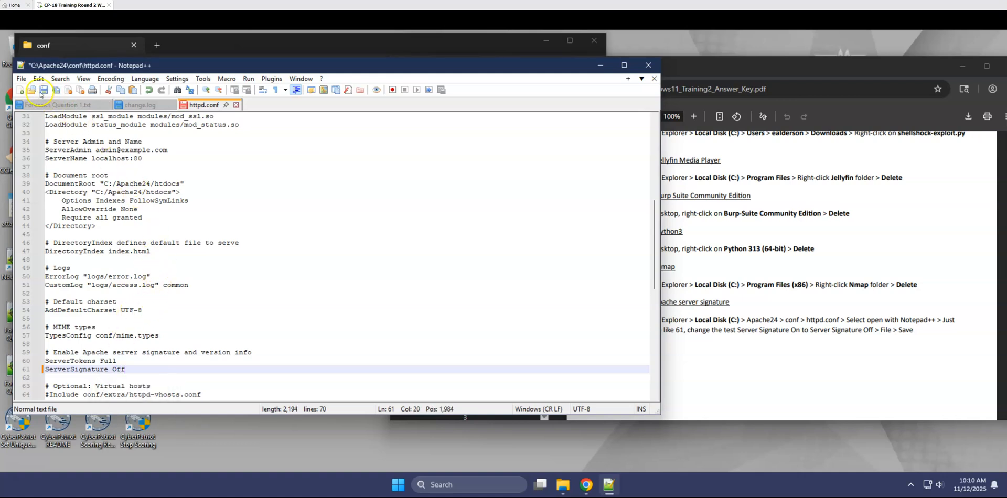
left_click(21, 79)
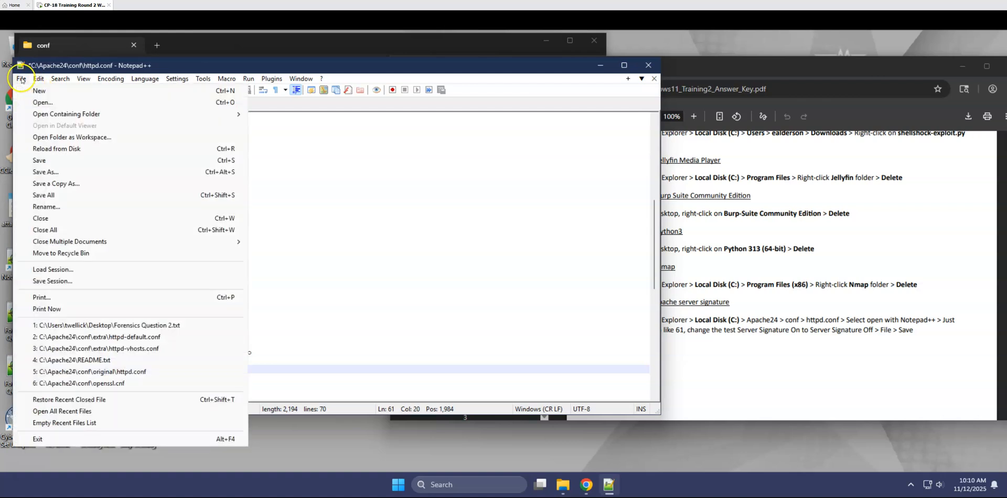
left_click(38, 163)
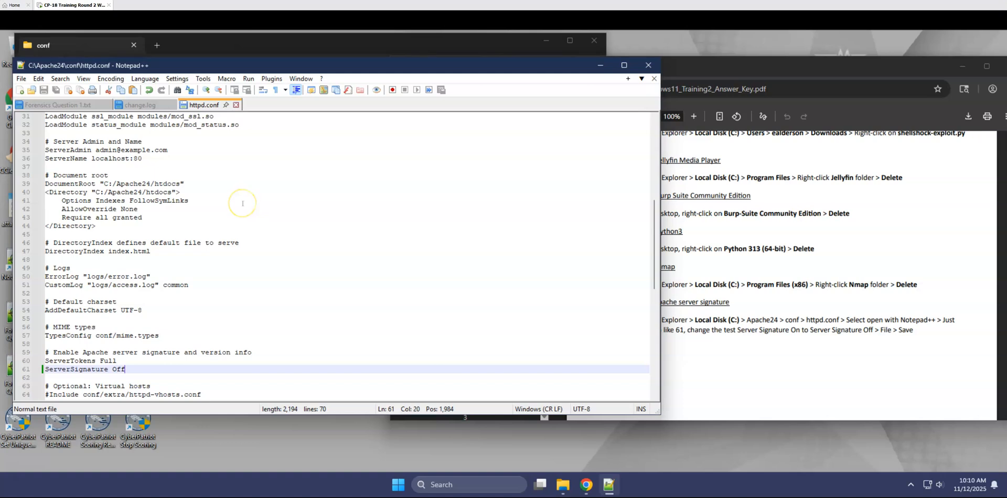
Close the httpd.conf and change.log files, and exit Notepad++.
left_click(236, 105)
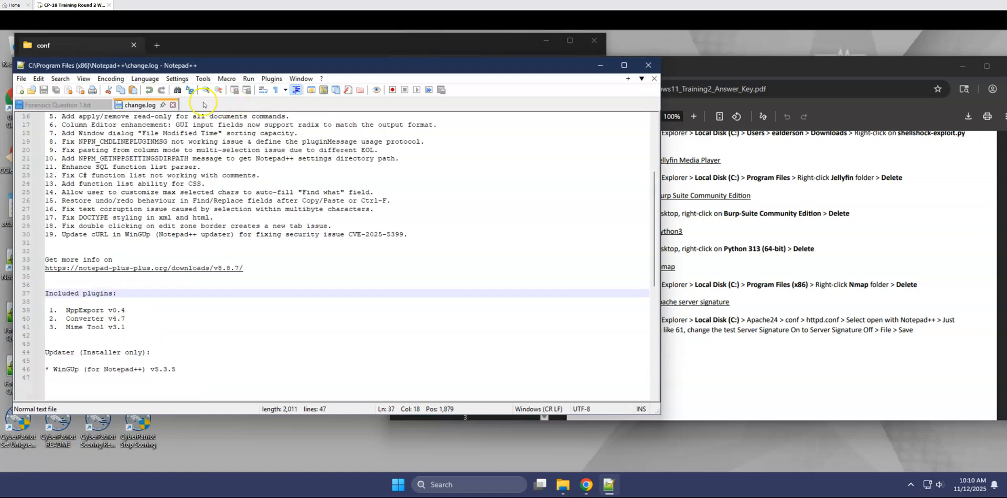
left_click(173, 105)
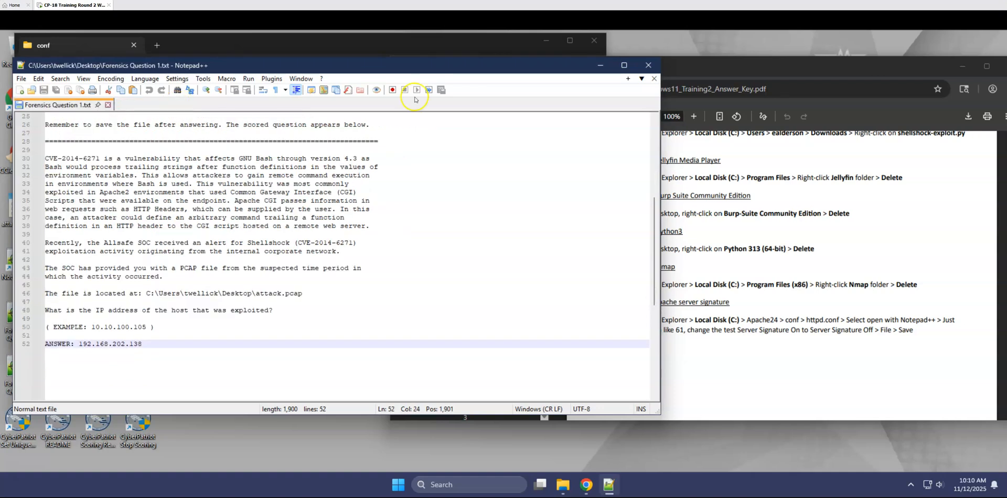
left_click(649, 65)
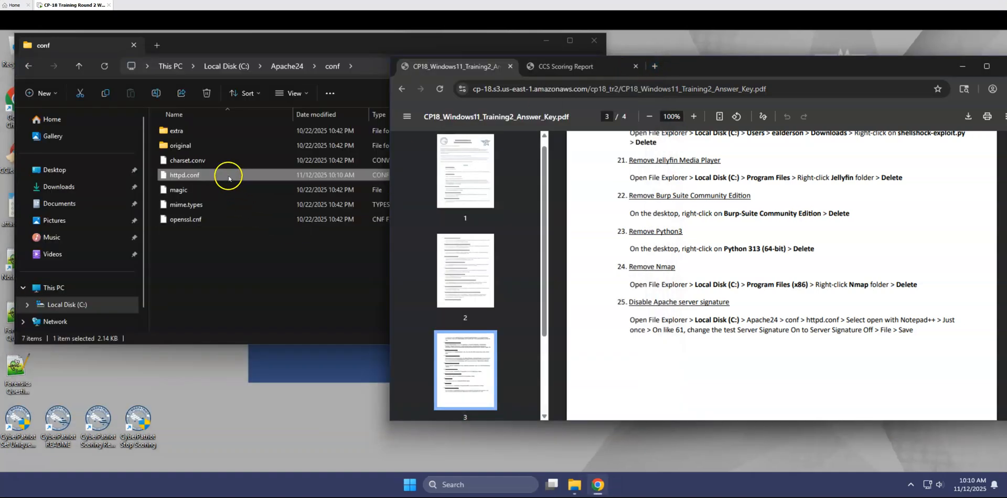
Reopen httpd.conf from the conf folder in Notepad++, using that app just once.
left_click(229, 176)
double_click(229, 176)
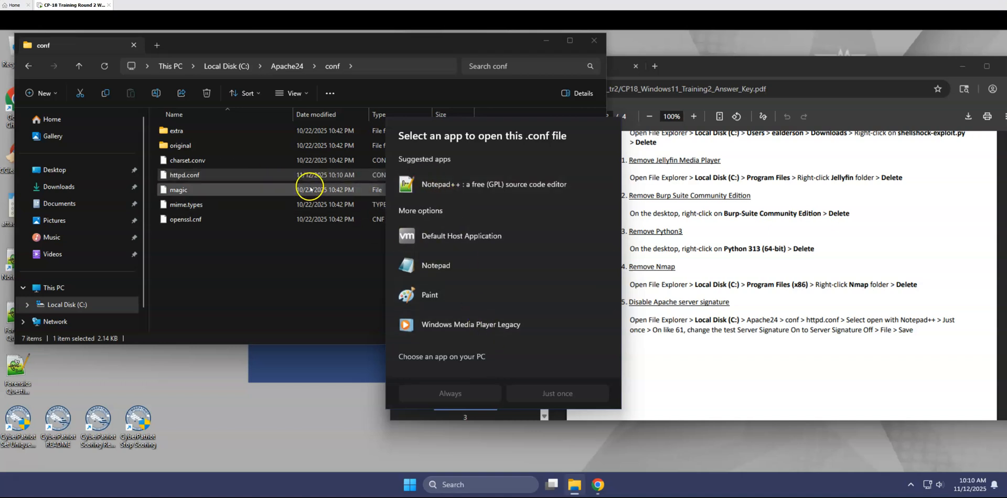
left_click(437, 188)
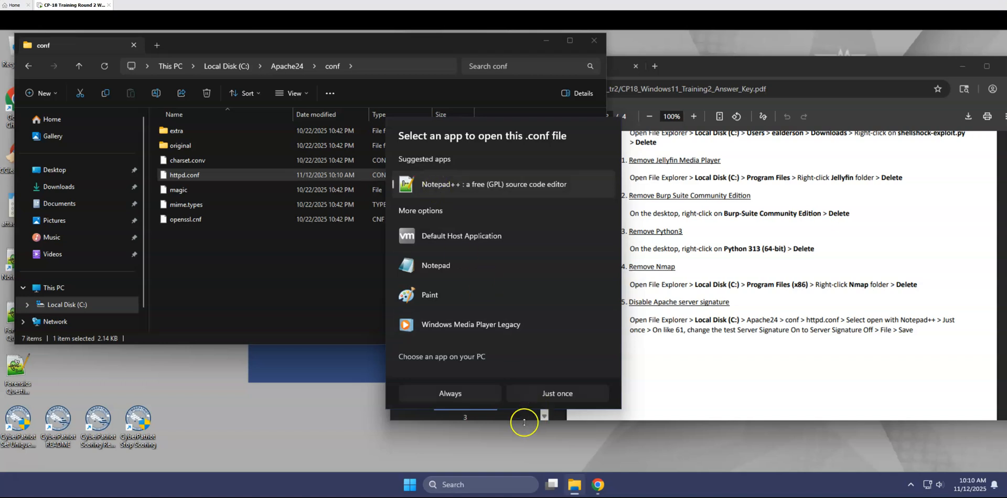
left_click(538, 395)
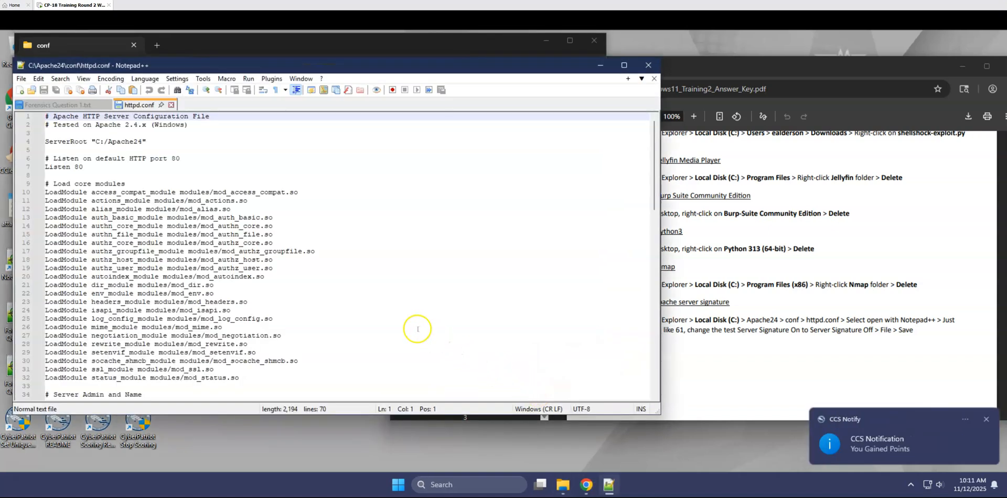
Check the ServerSignature setting on line 61 of httpd.conf.
scroll(98, 289, "down", 14)
scroll(98, 289, "down", 1)
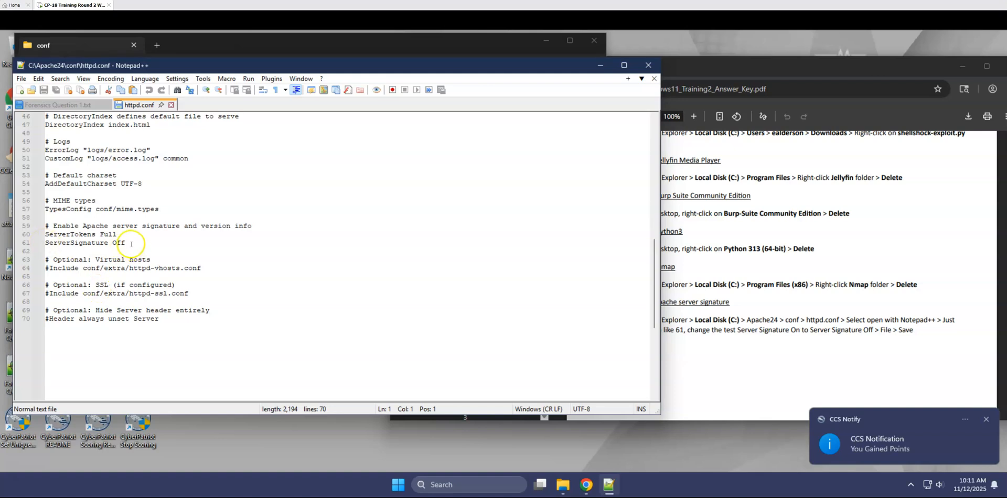
left_click_drag(131, 243, 113, 242)
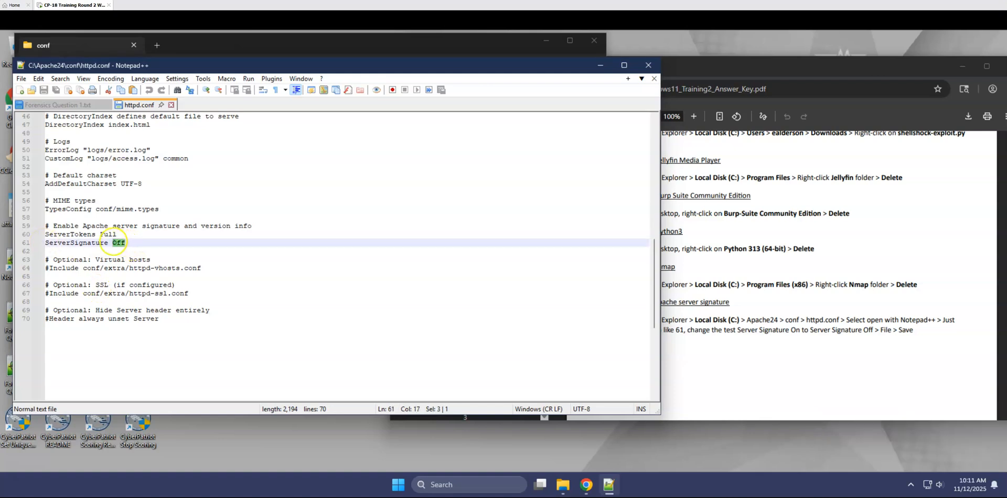
scroll(153, 315, "up", 15)
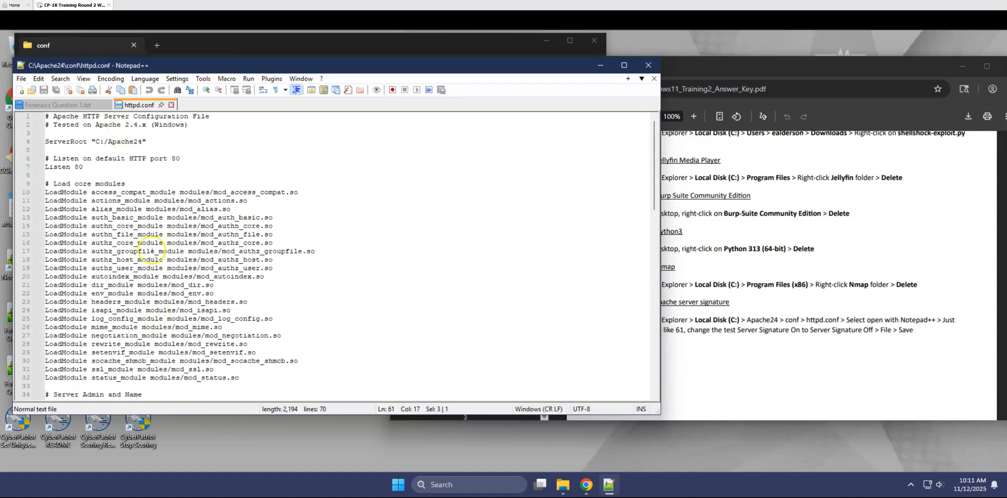
scroll(153, 265, "down", 10)
scroll(155, 270, "down", 4)
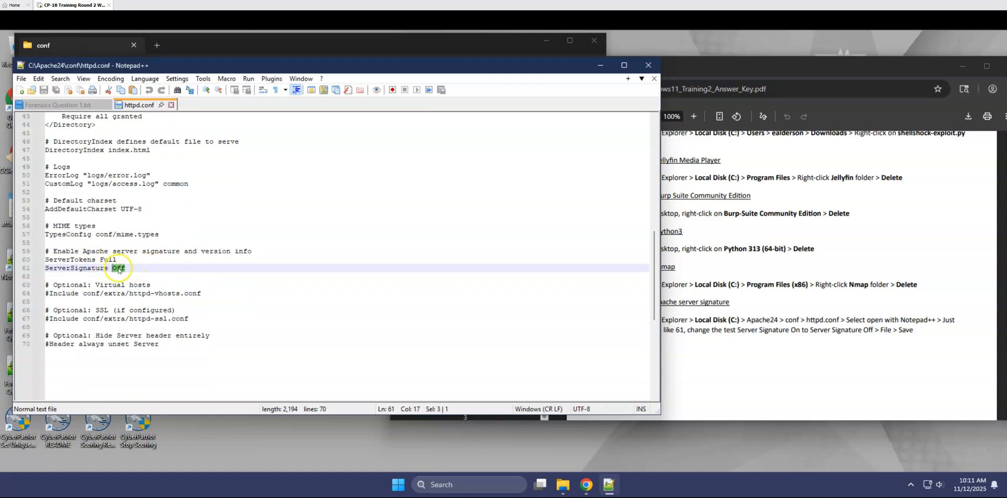
left_click_drag(113, 268, 131, 269)
Close Notepad++ and the File Explorer window showing the conf folder.
left_click(649, 66)
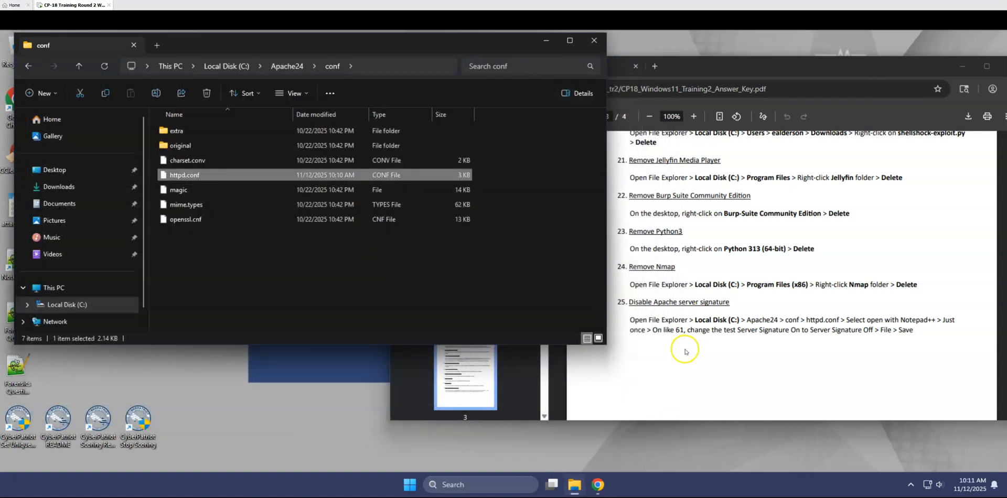
left_click(219, 302)
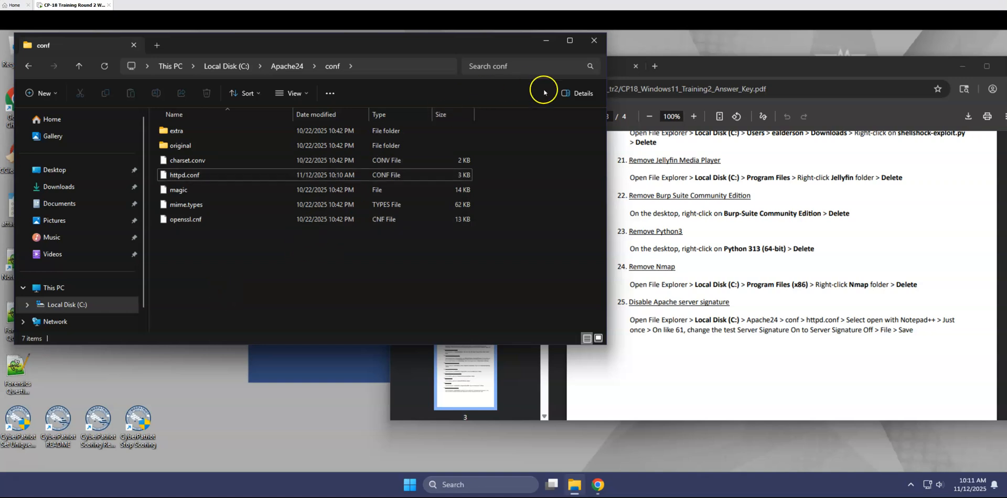
left_click(597, 45)
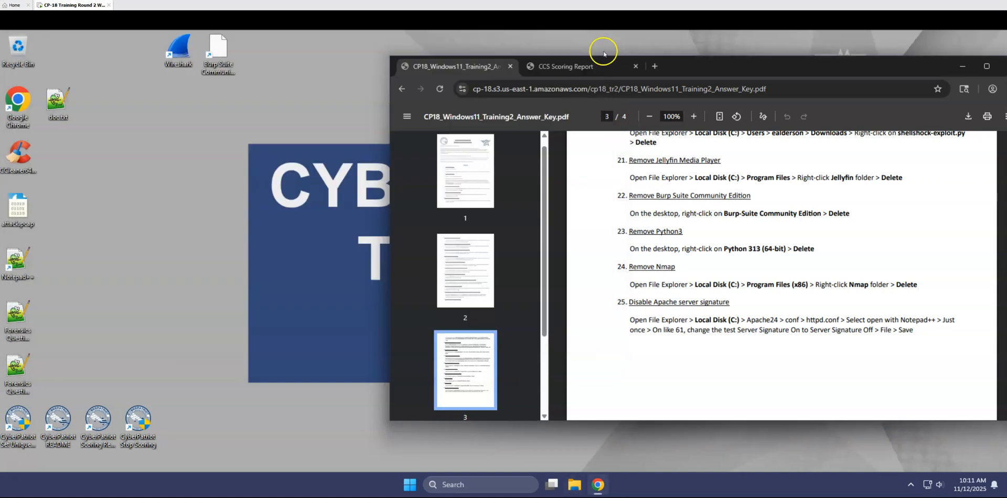
Reposition the browser window and reload the CCS Scoring Report to check the current score.
left_click_drag(726, 63, 534, 71)
left_click(387, 65)
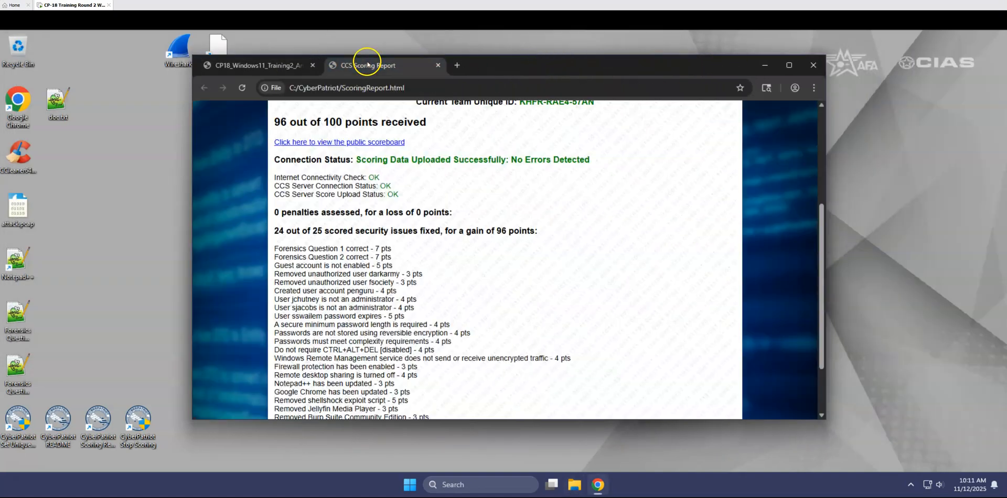
left_click(242, 88)
left_click(245, 91)
left_click(245, 91)
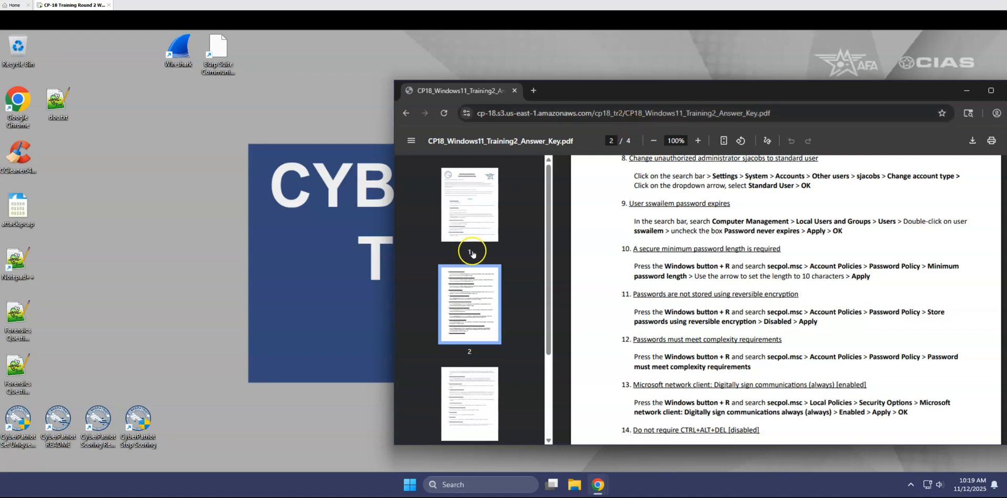
Open Local Security Policy and display the Microsoft network client policies in Security Options under Local Policies.
left_click(445, 485)
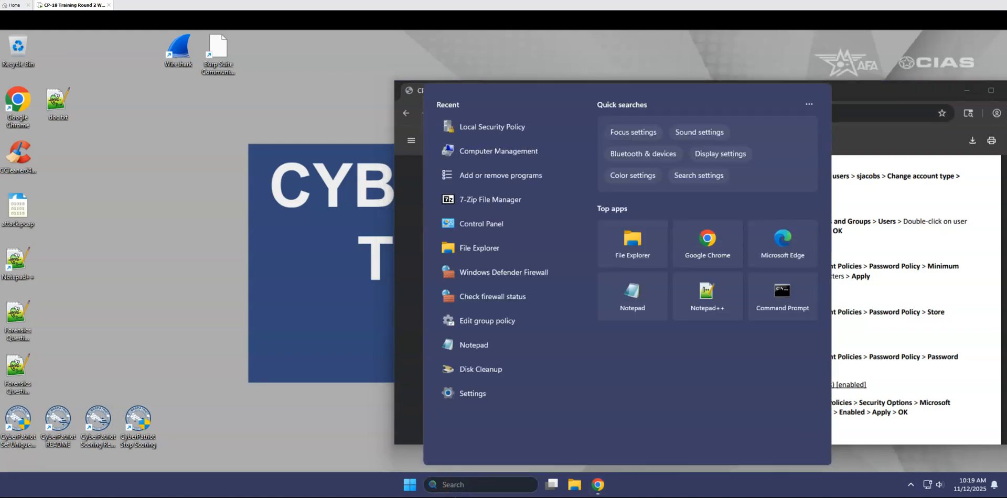
type("local")
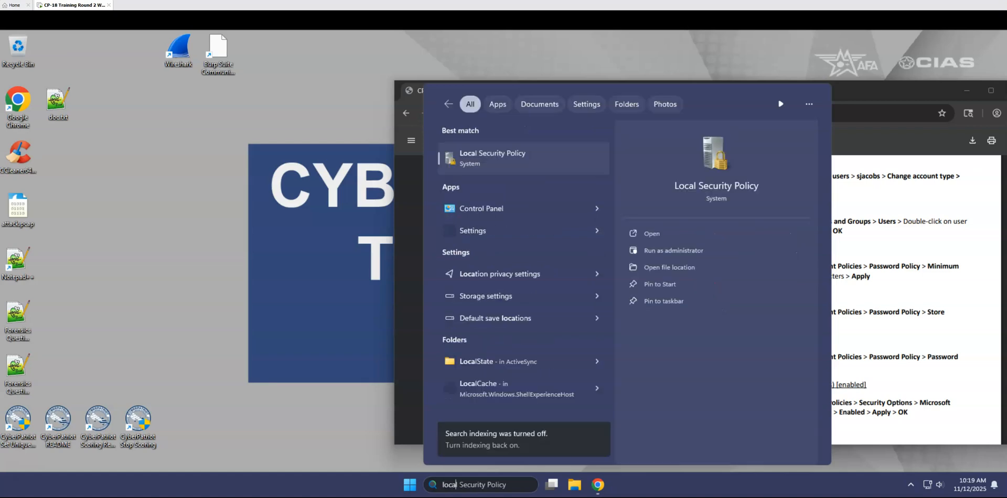
key("Return")
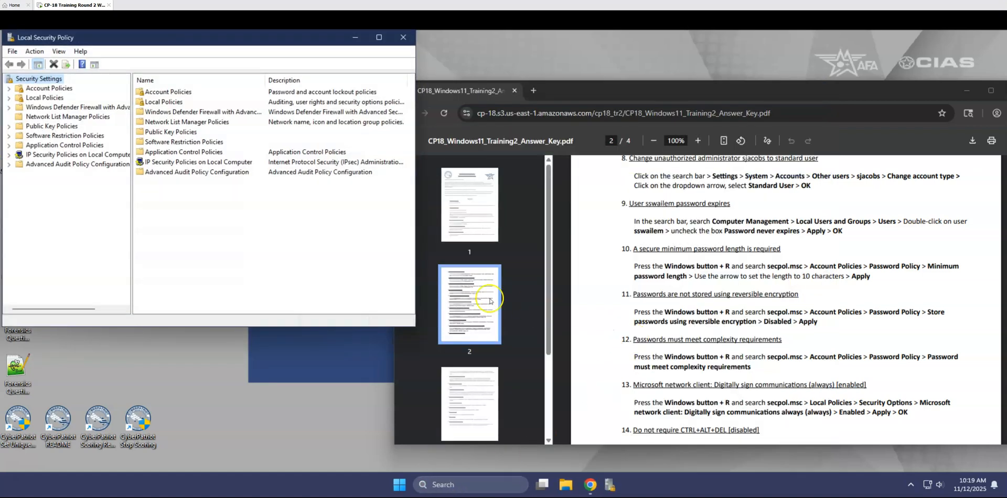
double_click(168, 106)
double_click(167, 112)
scroll(199, 265, "down", 12)
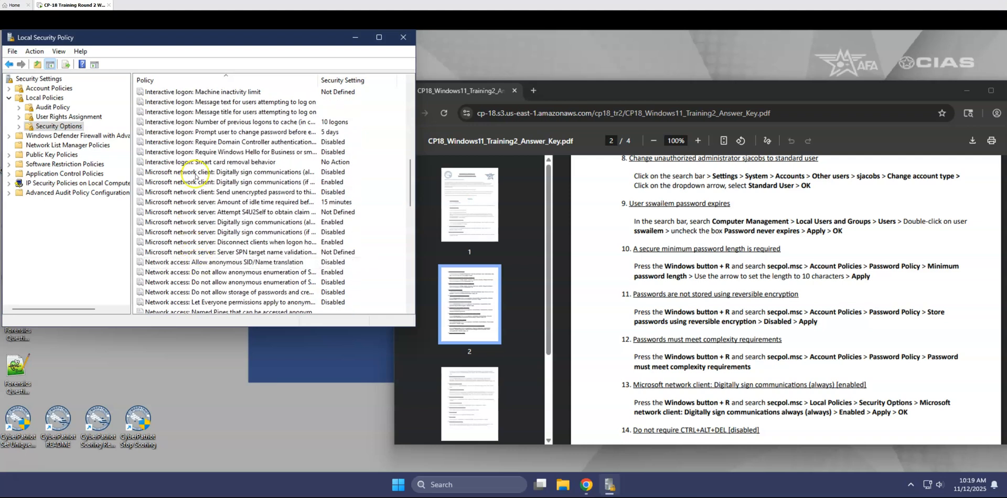
Enable "Microsoft network client: Digitally sign communications (always)", accept the compatibility warning, and view the policy's explanation before closing its properties.
left_click(234, 173)
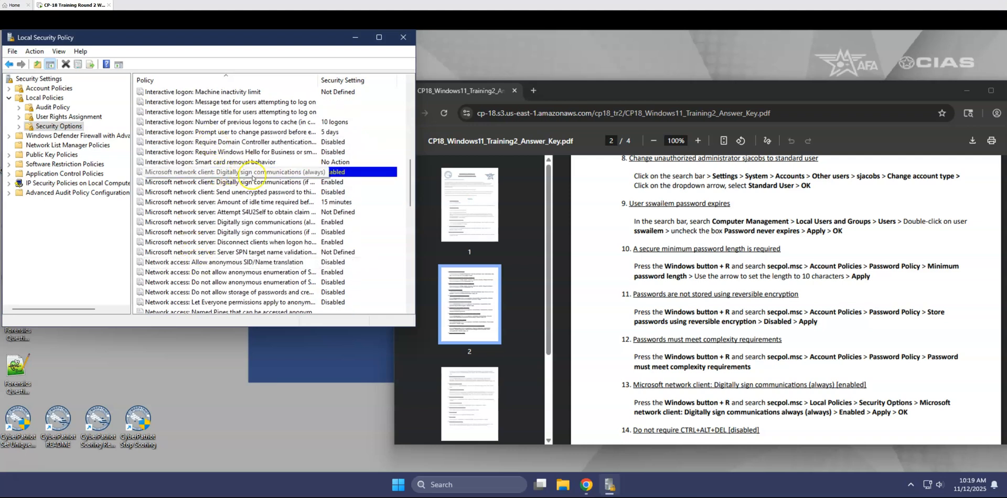
double_click(281, 174)
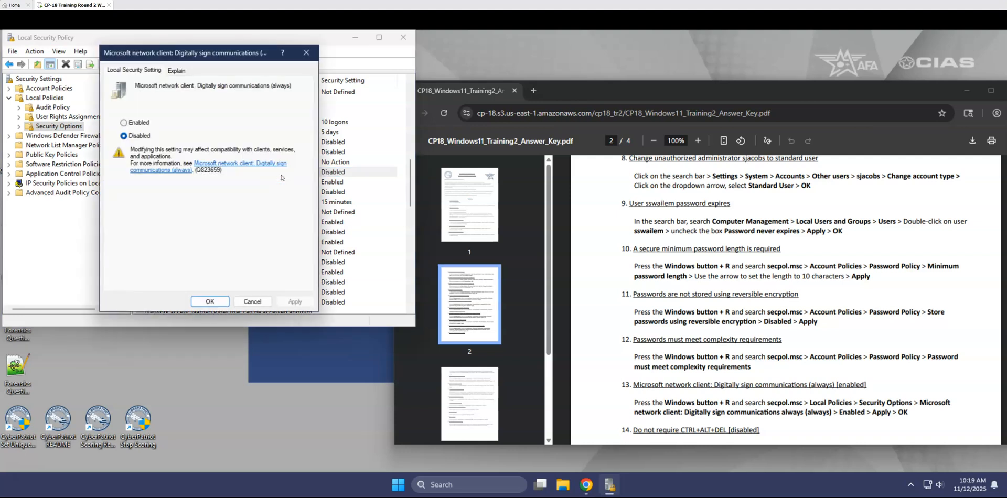
left_click(139, 122)
left_click(208, 301)
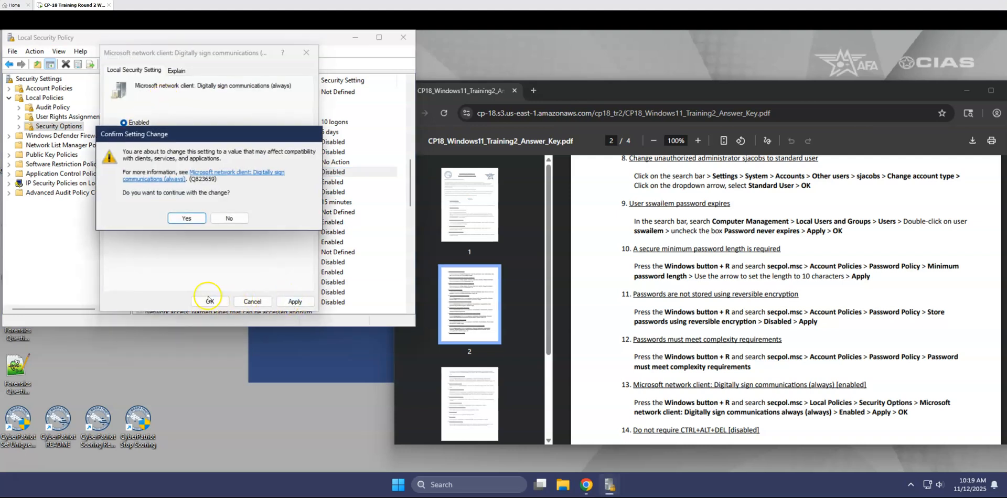
left_click(187, 218)
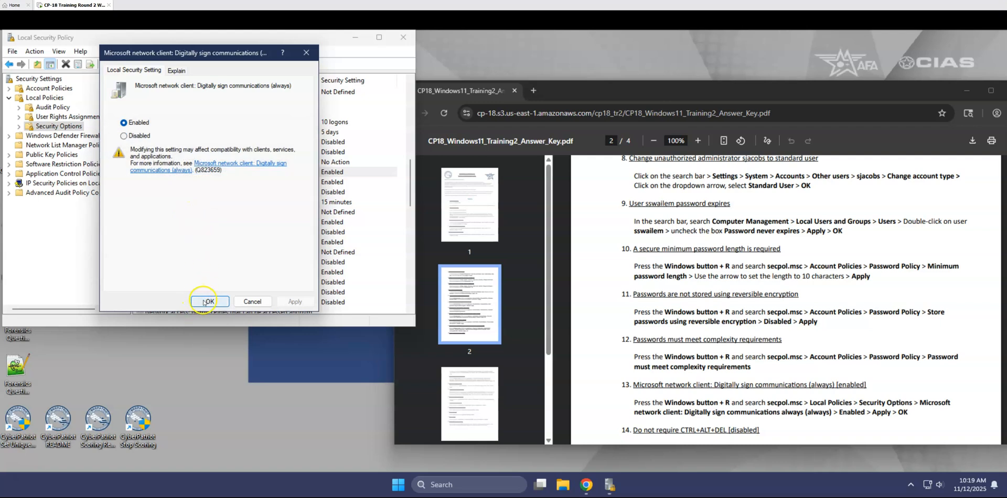
left_click(177, 70)
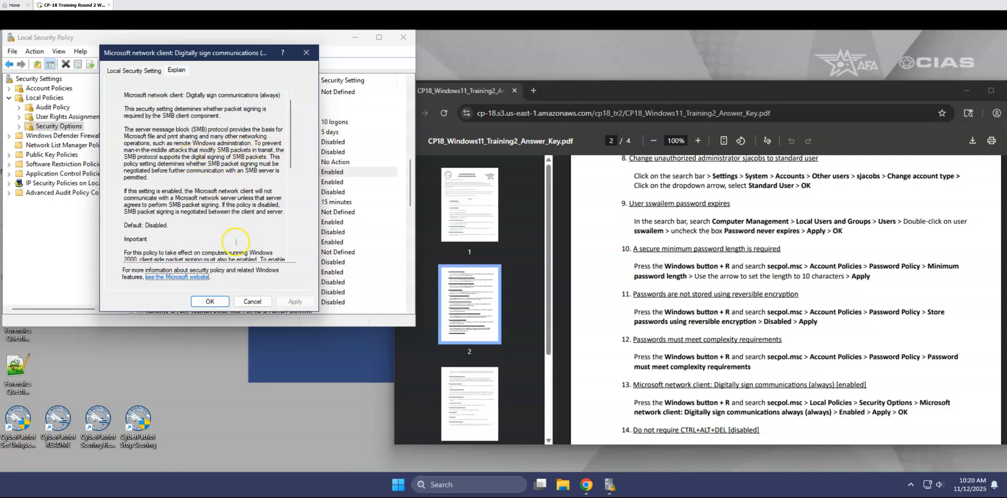
left_click(209, 302)
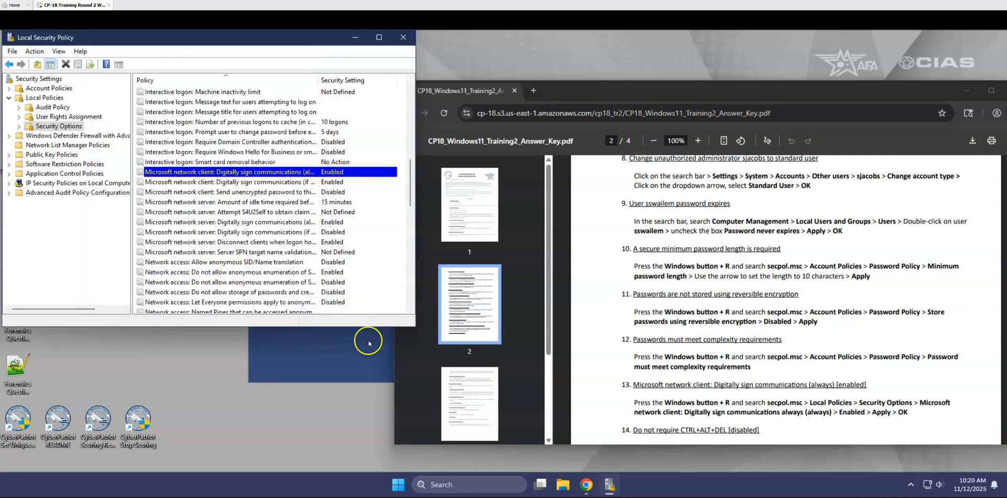
Open the CCS Scoring Report and review the score and the list of fixed security issues.
left_click(541, 100)
double_click(96, 420)
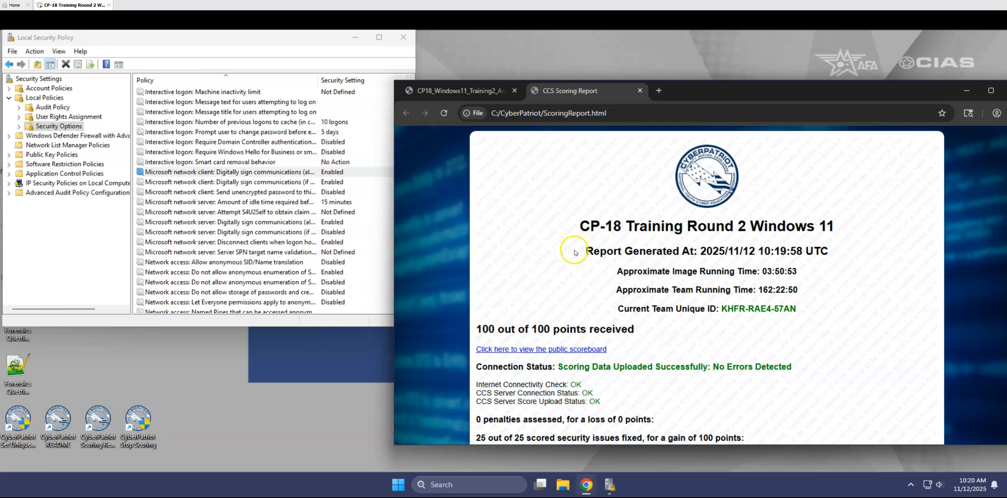
scroll(577, 251, "down", 3)
scroll(648, 307, "down", 2)
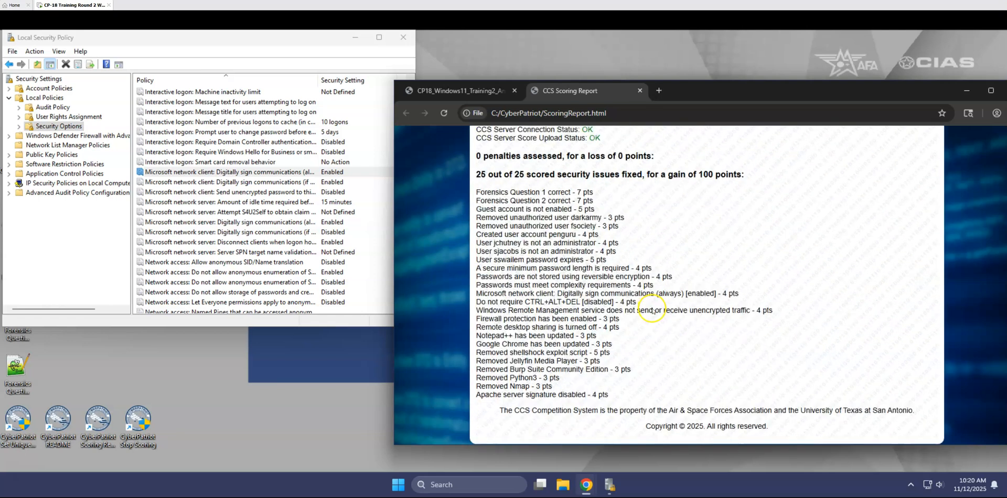